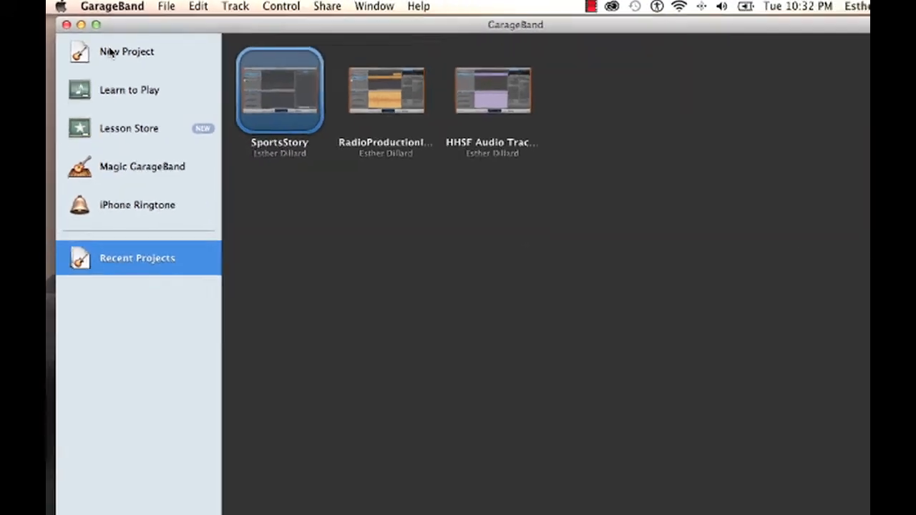
Create a new project from the Podcast template and name it TESTPROJECT2
{"action": "left_click", "coordinate": [143, 93]}
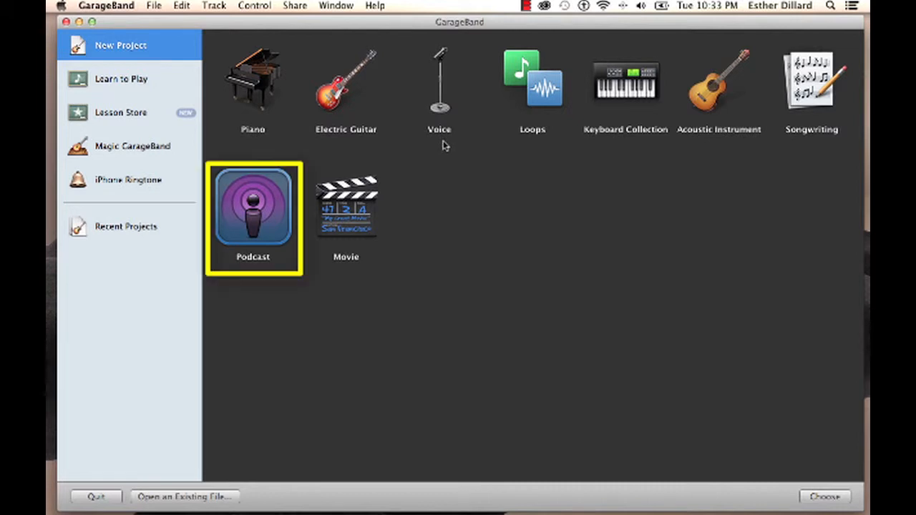
{"action": "double_click", "coordinate": [270, 189]}
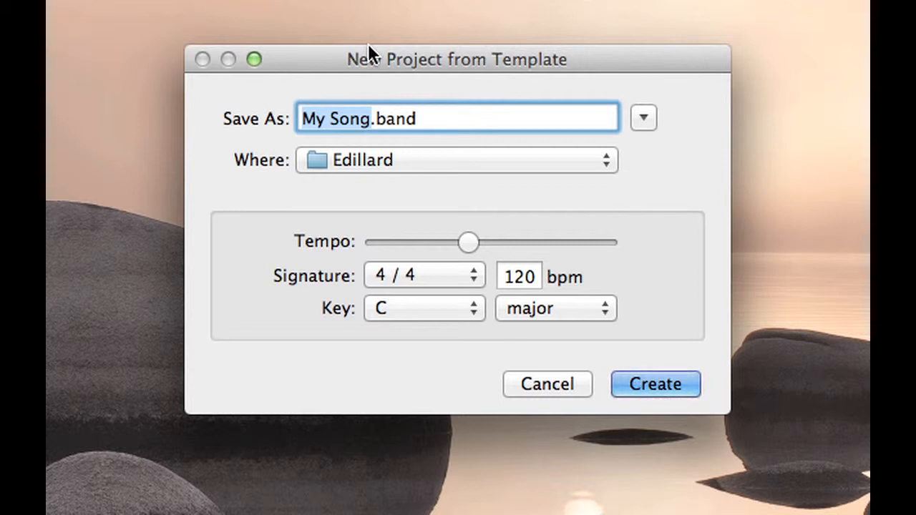
{"action": "type", "text": "TEST"}
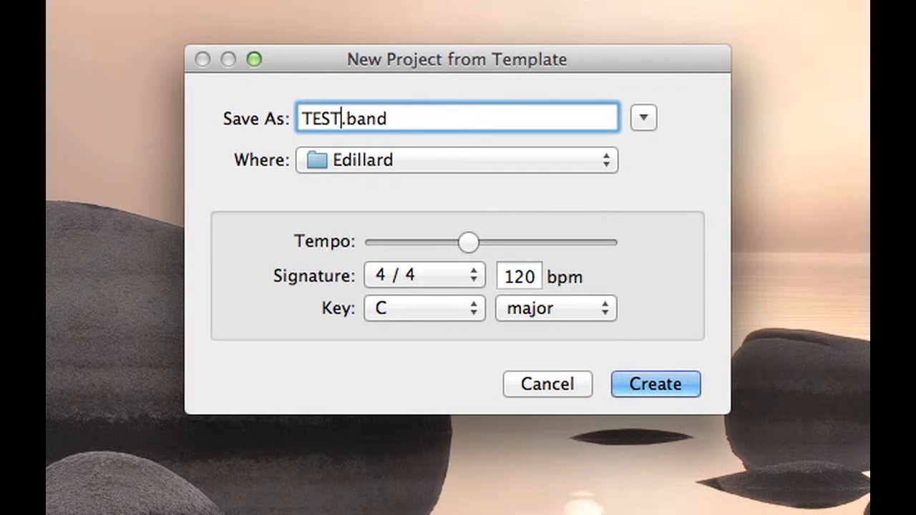
{"action": "type", "text": "PRO"}
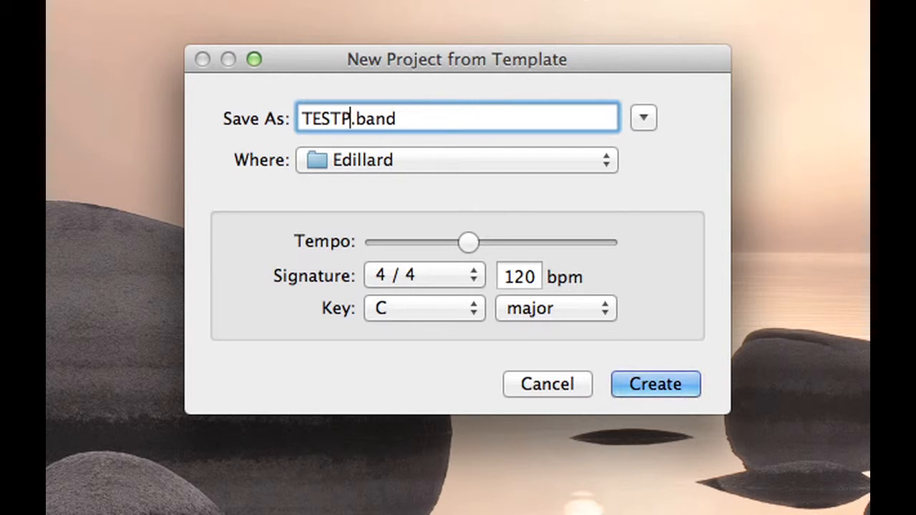
{"action": "type", "text": "JECT2"}
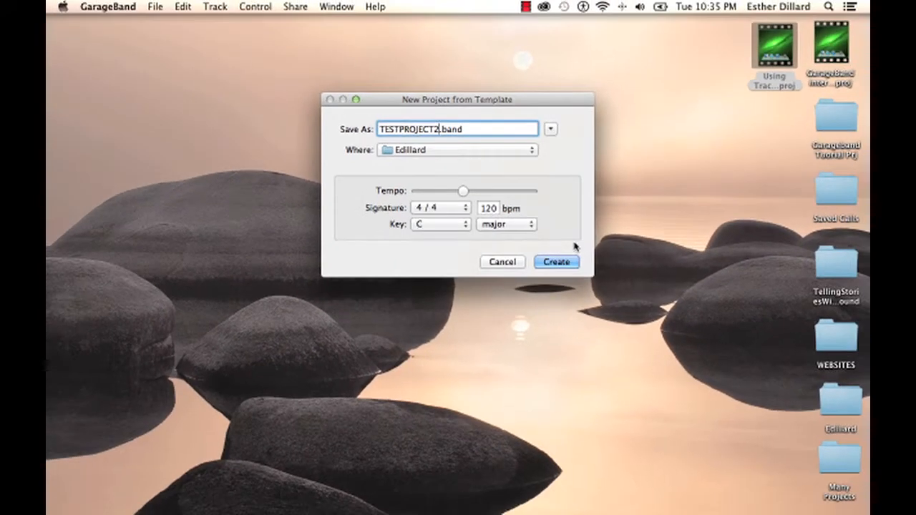
{"action": "left_click", "coordinate": [572, 261]}
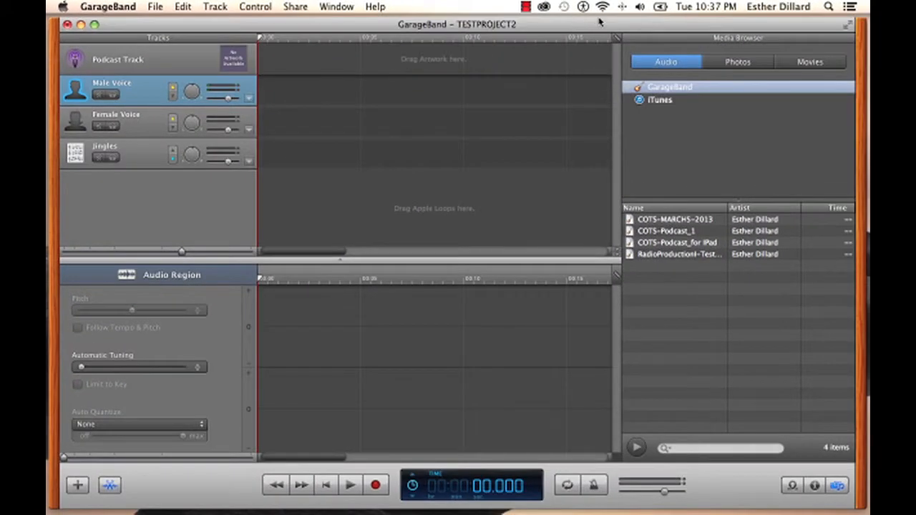
Import GB Feature Story VO.mp3 from the Sound for feature story folder onto the Female Voice track, starting at 00:00
{"action": "left_click_drag", "start_coordinate": [606, 24], "coordinate": [520, 27]}
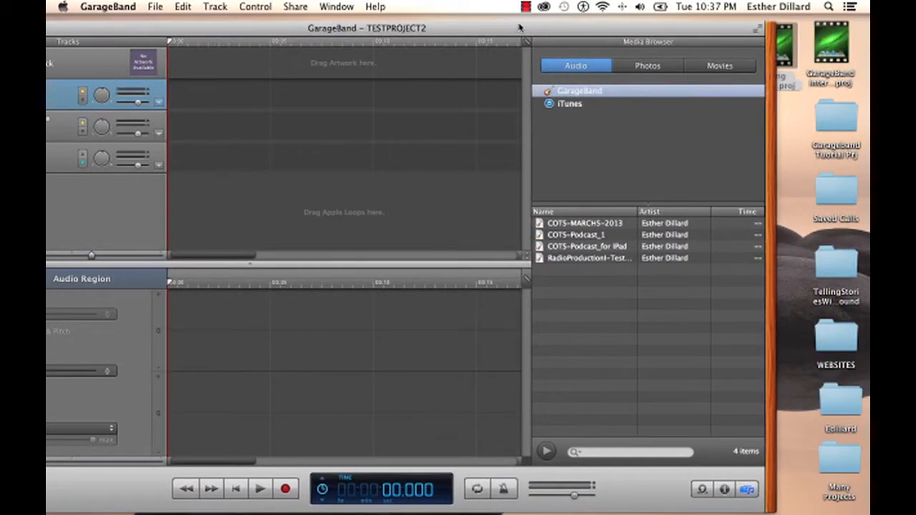
{"action": "left_click", "coordinate": [826, 405]}
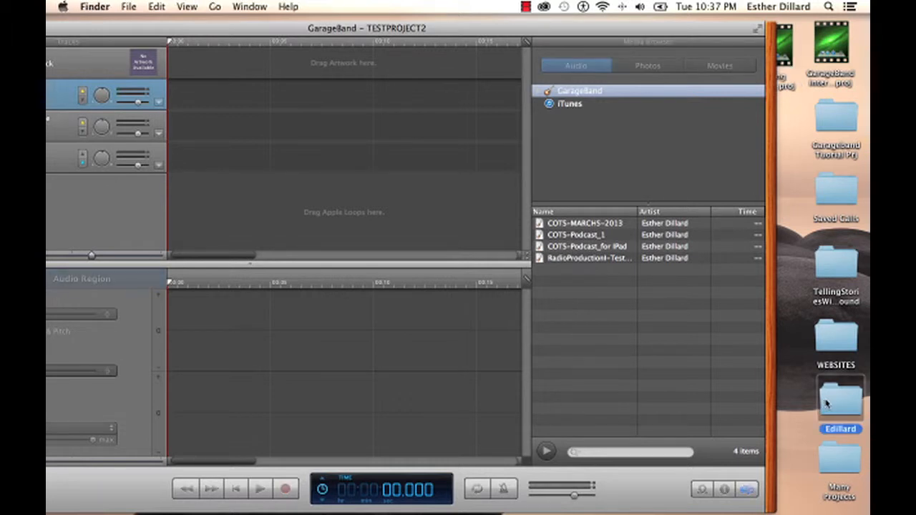
{"action": "double_click", "coordinate": [826, 405]}
{"action": "left_click", "coordinate": [672, 159]}
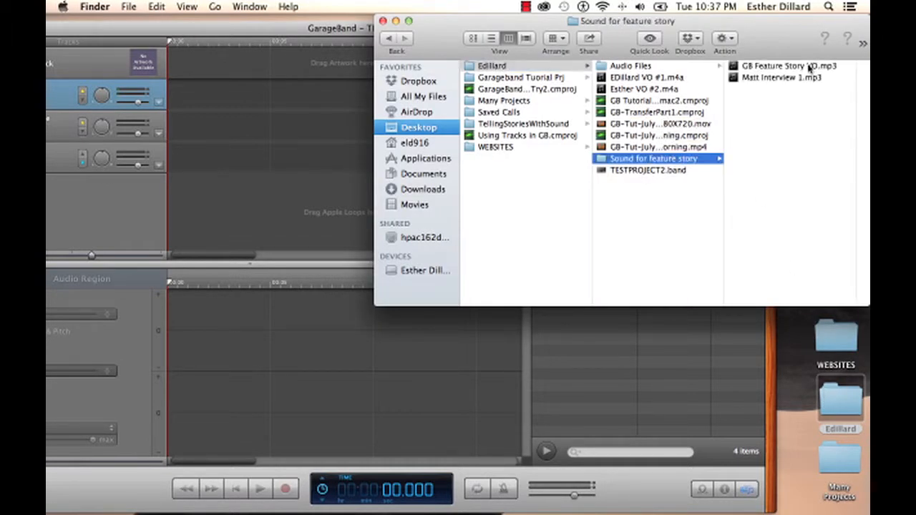
{"action": "left_click", "coordinate": [809, 67]}
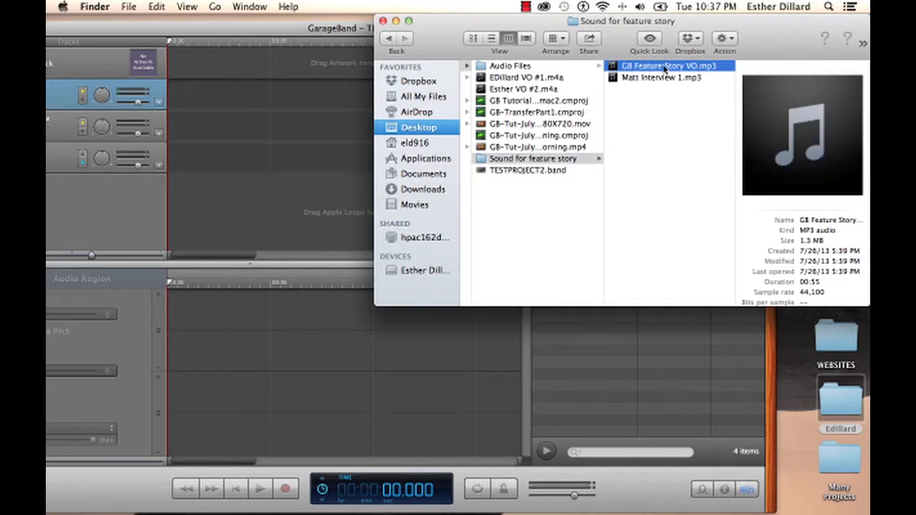
{"action": "left_click_drag", "start_coordinate": [665, 68], "coordinate": [237, 133]}
{"action": "left_click_drag", "start_coordinate": [214, 30], "coordinate": [304, 39]}
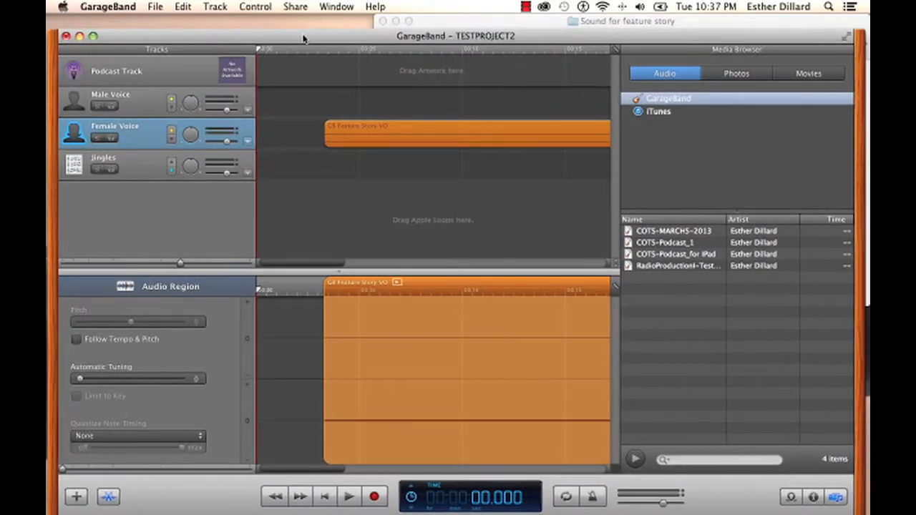
{"action": "left_click_drag", "start_coordinate": [422, 129], "coordinate": [351, 126]}
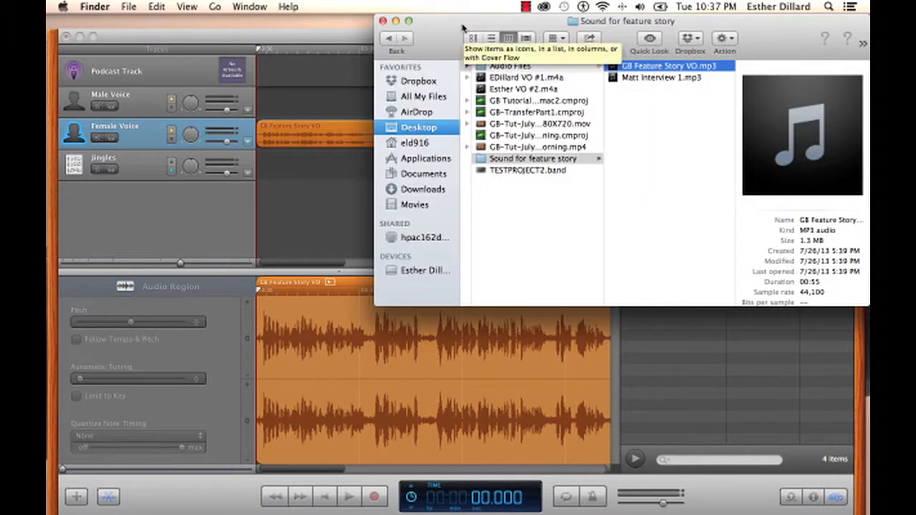
Import the interview MP3 from the same folder onto the Male Voice track and align it to start at 00:00
{"action": "left_click", "coordinate": [648, 77]}
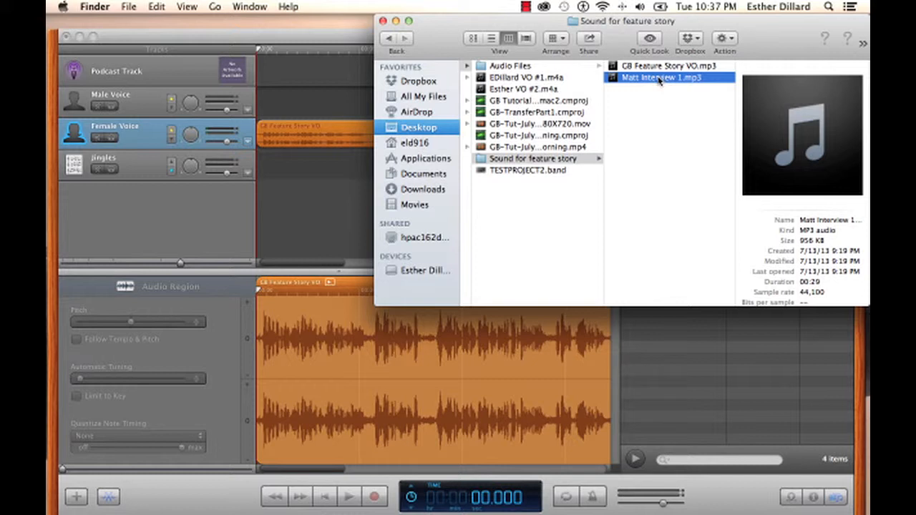
{"action": "left_click_drag", "start_coordinate": [659, 80], "coordinate": [312, 100]}
{"action": "left_click", "coordinate": [321, 177]}
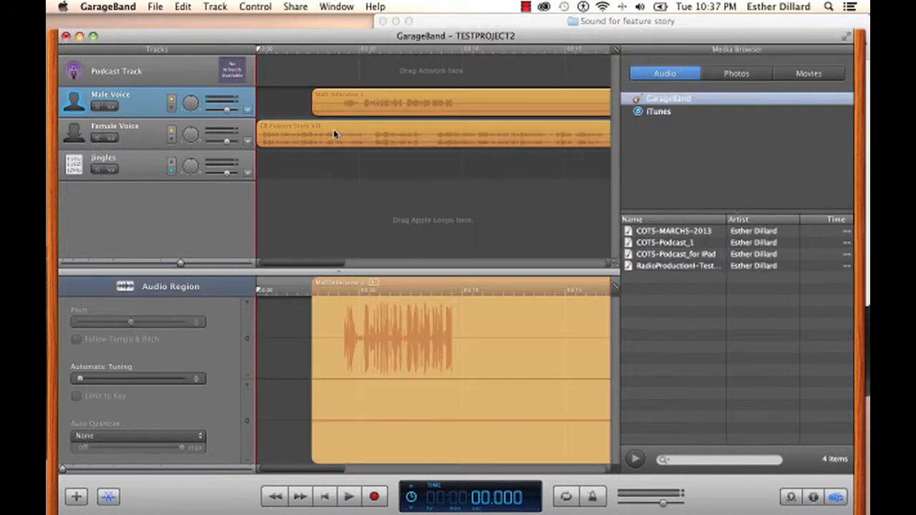
{"action": "left_click", "coordinate": [415, 93]}
{"action": "left_click_drag", "start_coordinate": [417, 92], "coordinate": [364, 96]}
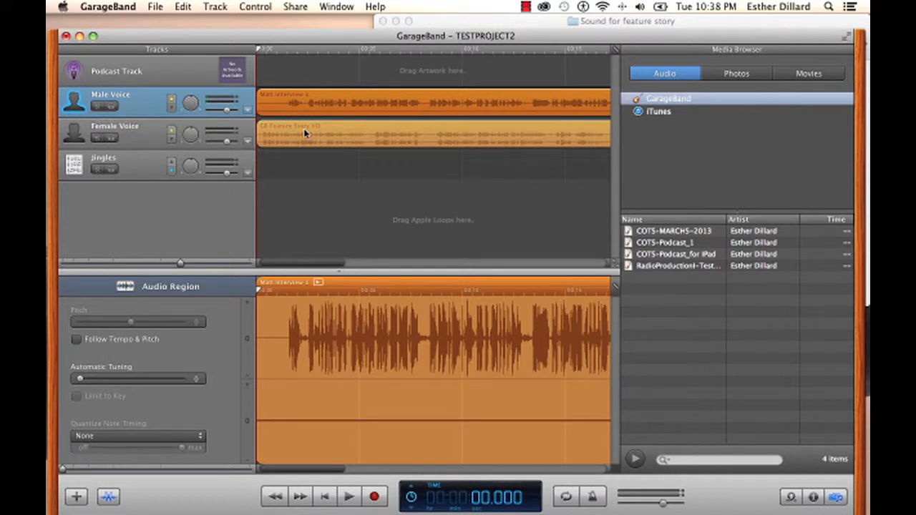
Mute the Male Voice track to listen briefly to the feature story voice-over alone, and unmute it
{"action": "left_click", "coordinate": [97, 107]}
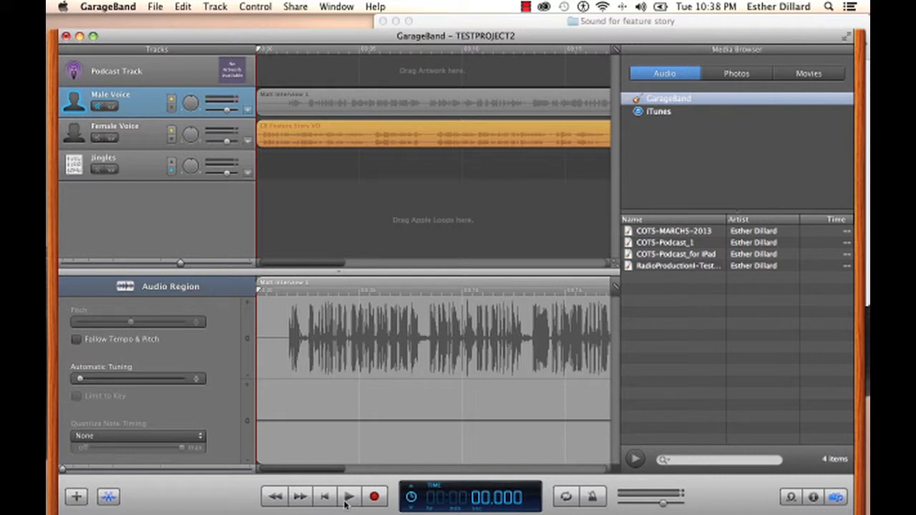
{"action": "left_click", "coordinate": [349, 498]}
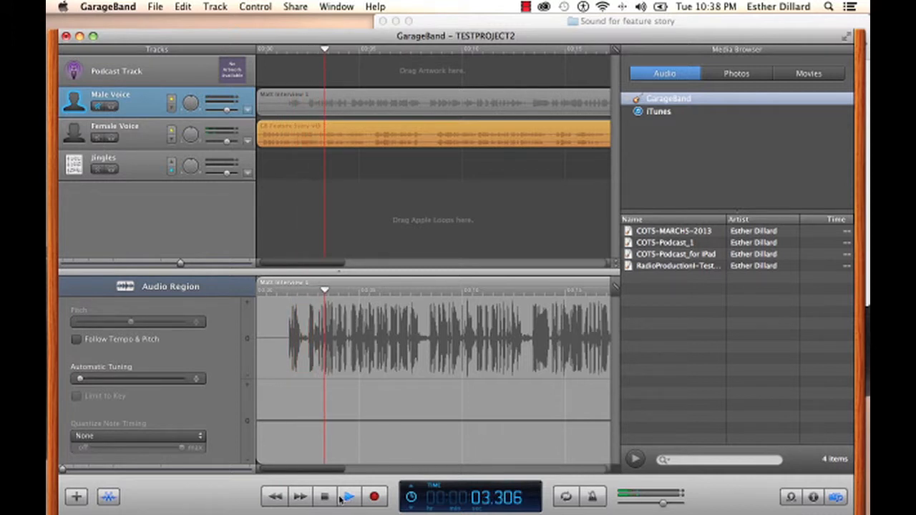
{"action": "left_click", "coordinate": [327, 497]}
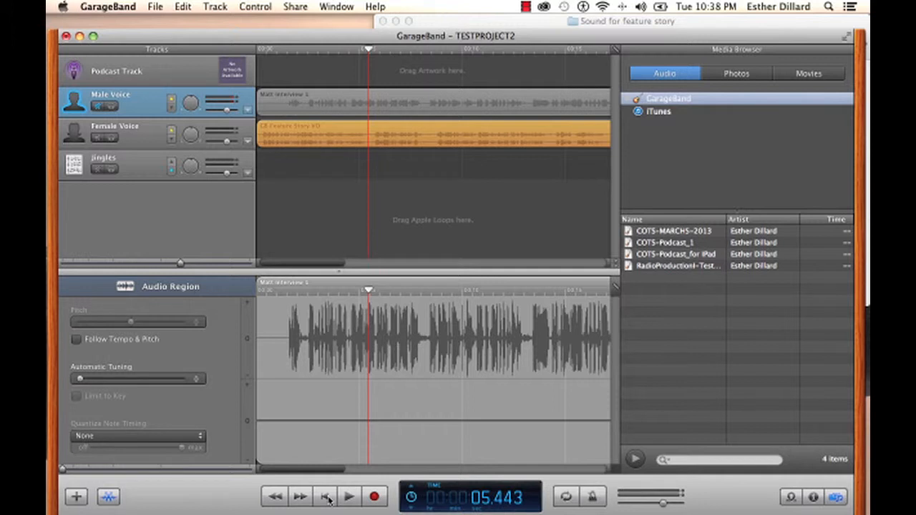
{"action": "left_click", "coordinate": [98, 106]}
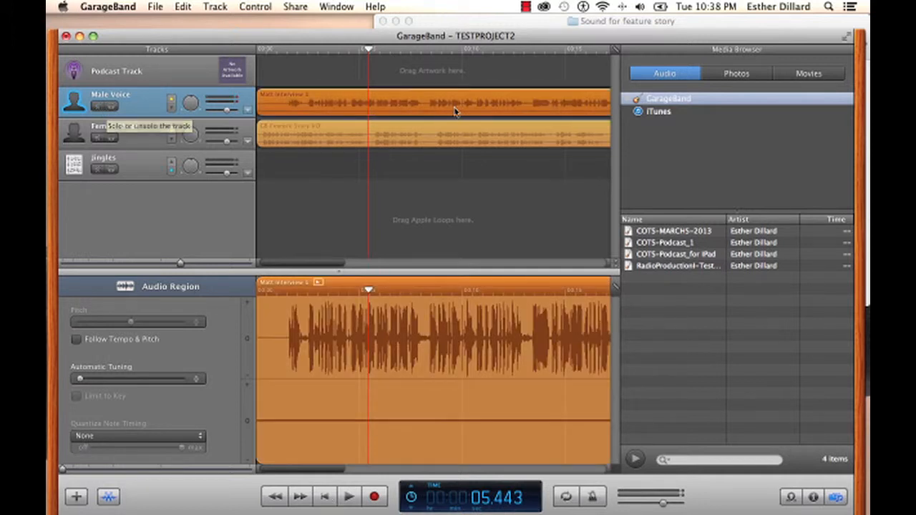
Play both voice tracks together from the start for a few seconds
{"action": "left_click_drag", "start_coordinate": [367, 53], "coordinate": [247, 51]}
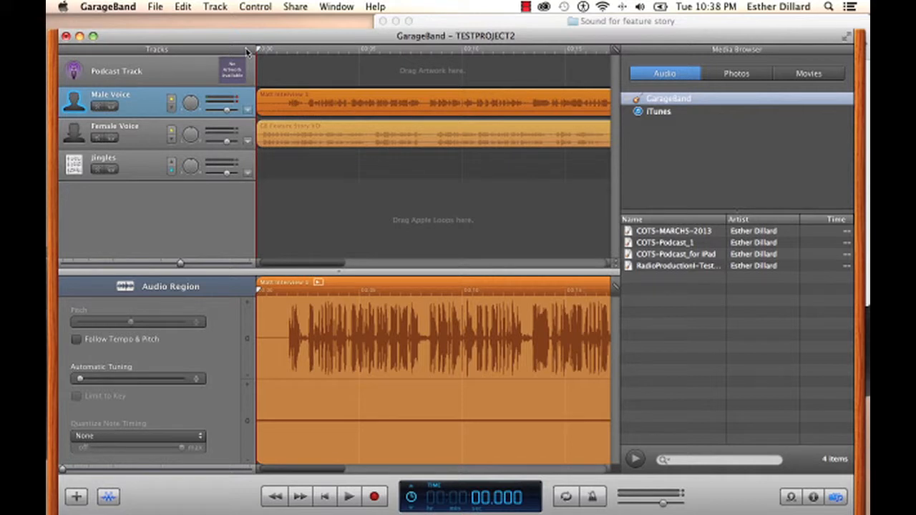
{"action": "left_click", "coordinate": [348, 496]}
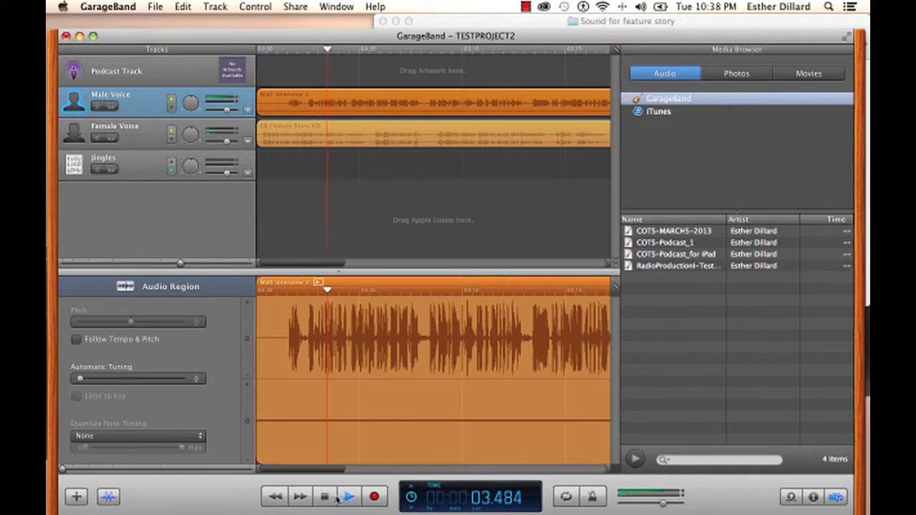
{"action": "left_click", "coordinate": [326, 497]}
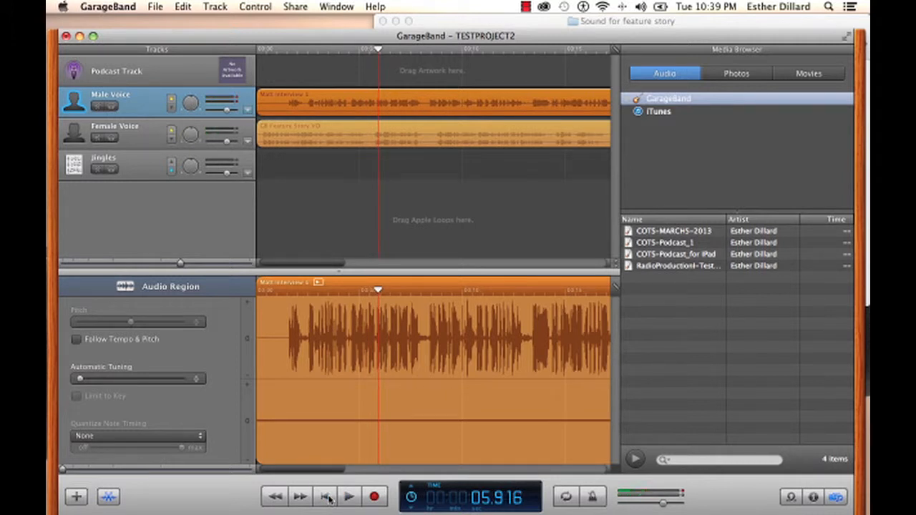
Solo the Male Voice track, listen to its opening seconds from the start, and turn solo off
{"action": "left_click", "coordinate": [110, 106]}
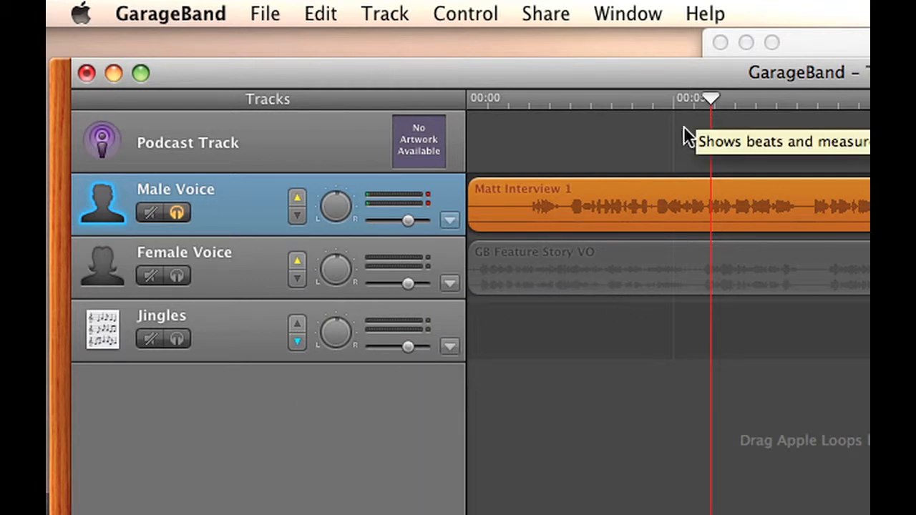
{"action": "left_click_drag", "start_coordinate": [708, 93], "coordinate": [409, 120]}
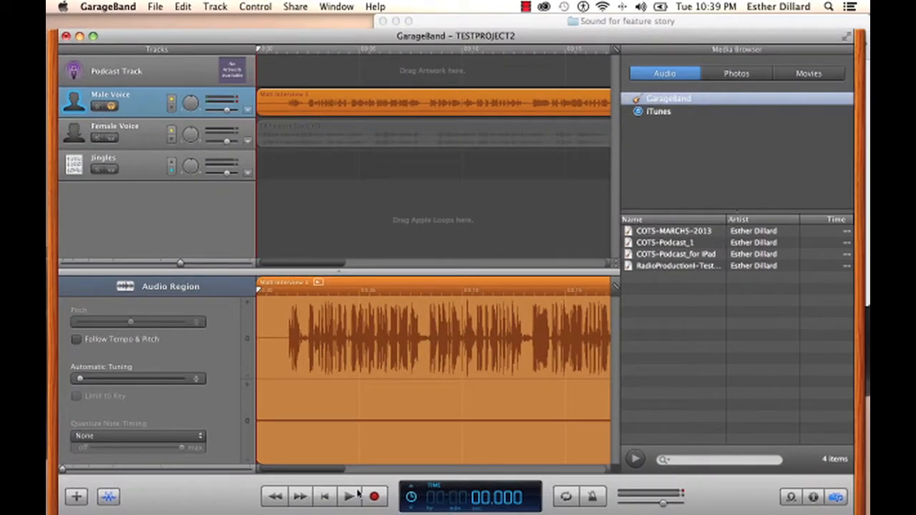
{"action": "left_click", "coordinate": [348, 497]}
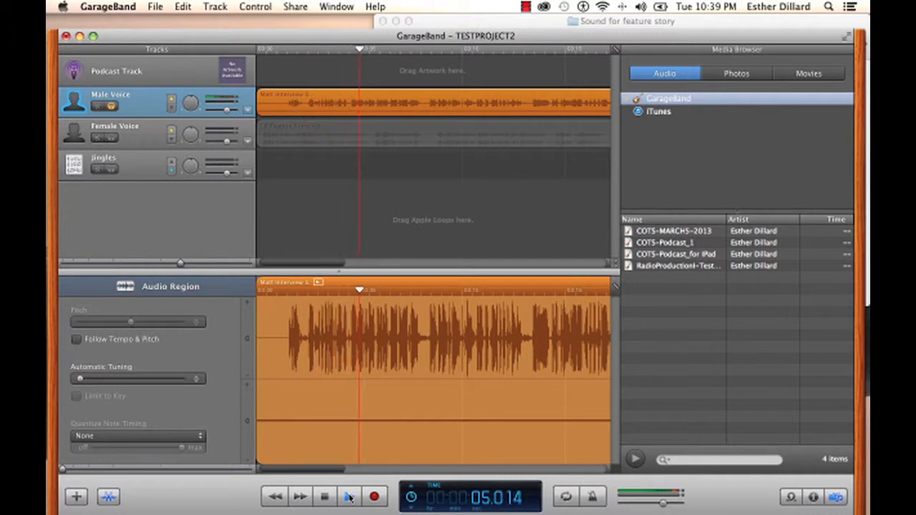
{"action": "left_click", "coordinate": [349, 497]}
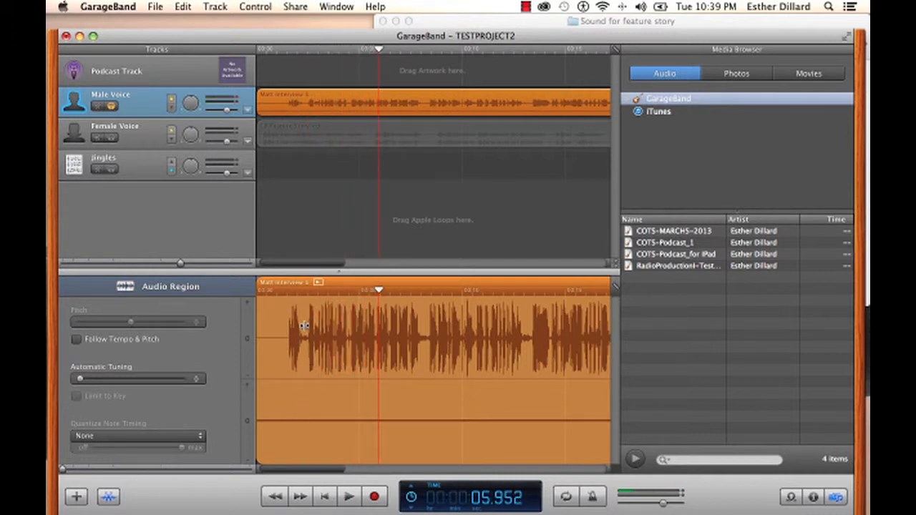
{"action": "left_click", "coordinate": [113, 106]}
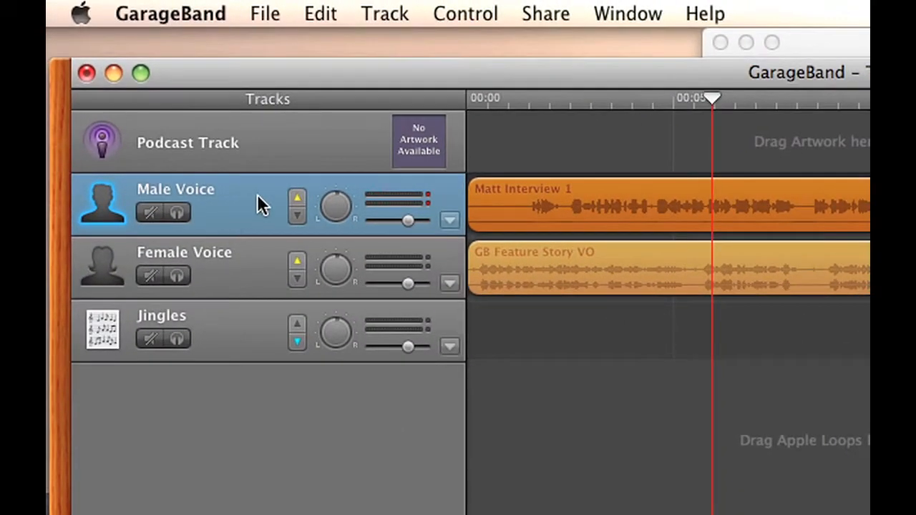
Mute the Female Voice track and show the iTunes audio in the media browser
{"action": "left_click", "coordinate": [297, 197]}
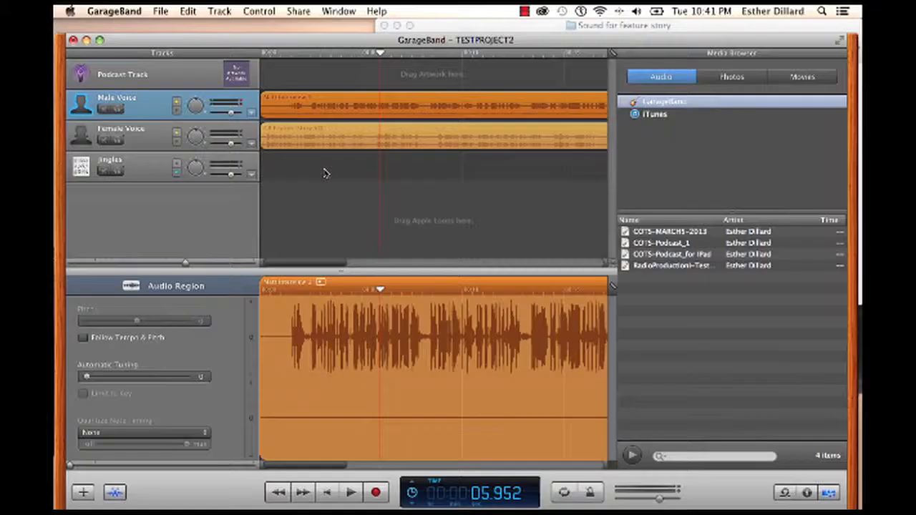
{"action": "left_click", "coordinate": [104, 141]}
{"action": "left_click", "coordinate": [655, 113]}
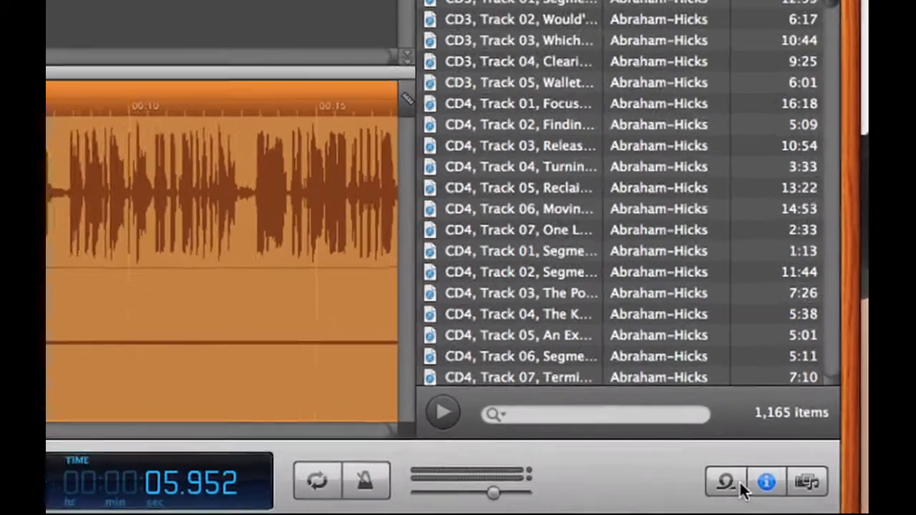
Add the Watercolor Short loop from the Jazz jingles to the Jingles track, starting about 2 seconds in
{"action": "left_click", "coordinate": [726, 487]}
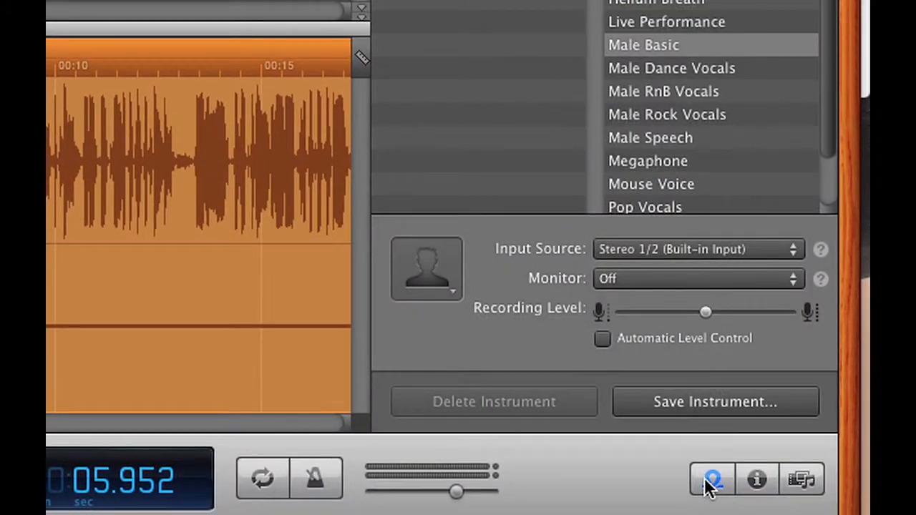
{"action": "left_click", "coordinate": [709, 482]}
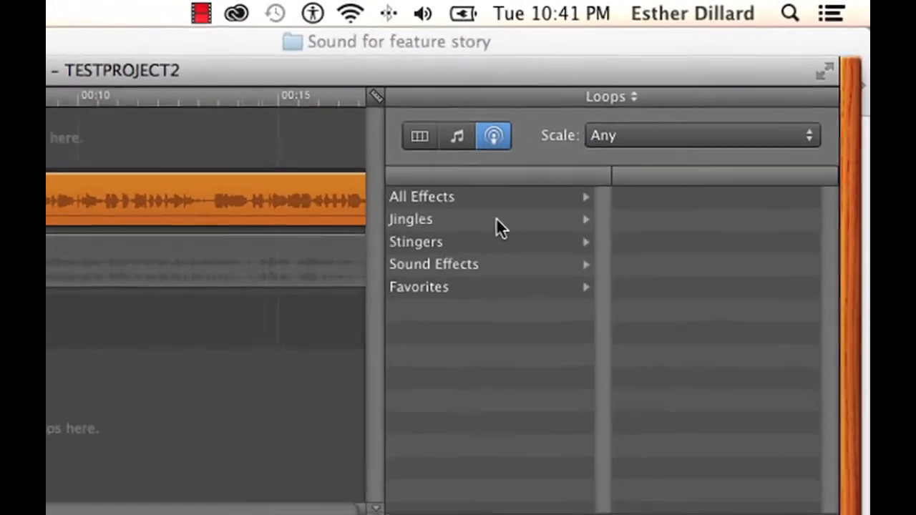
{"action": "left_click", "coordinate": [633, 113]}
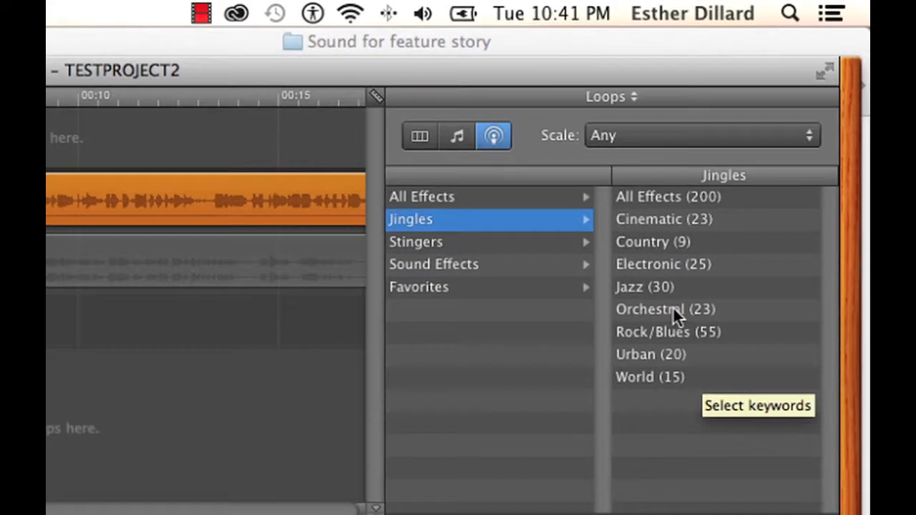
{"action": "left_click", "coordinate": [647, 287]}
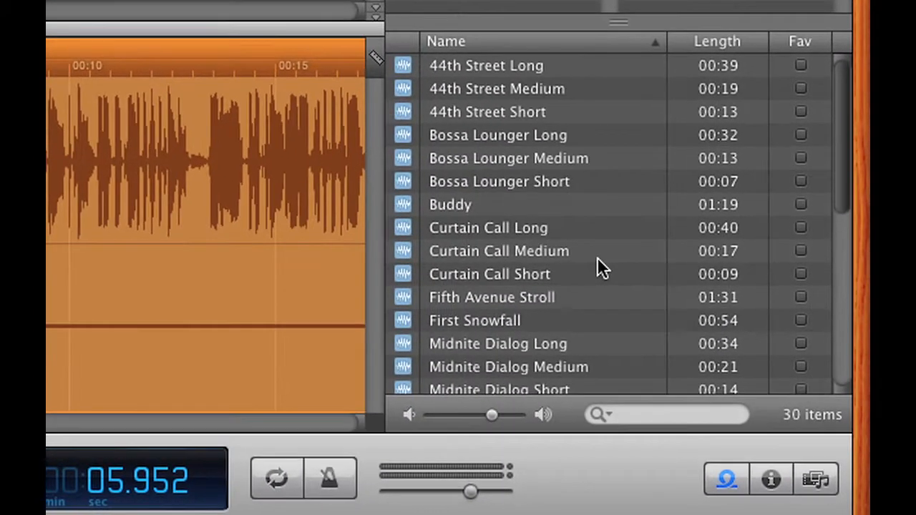
{"action": "scroll", "coordinate": [725, 388], "scroll_direction": "down", "scroll_amount": 5}
{"action": "left_click", "coordinate": [681, 448]}
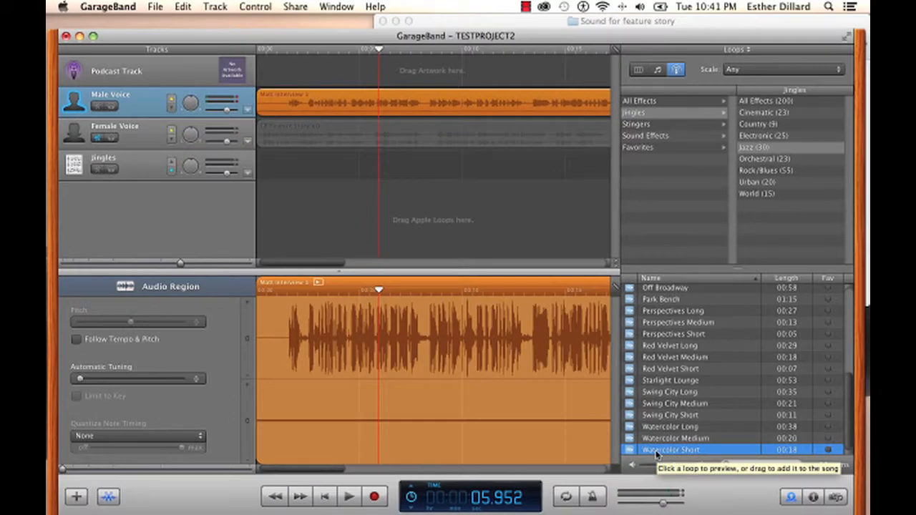
{"action": "left_click_drag", "start_coordinate": [656, 455], "coordinate": [296, 173]}
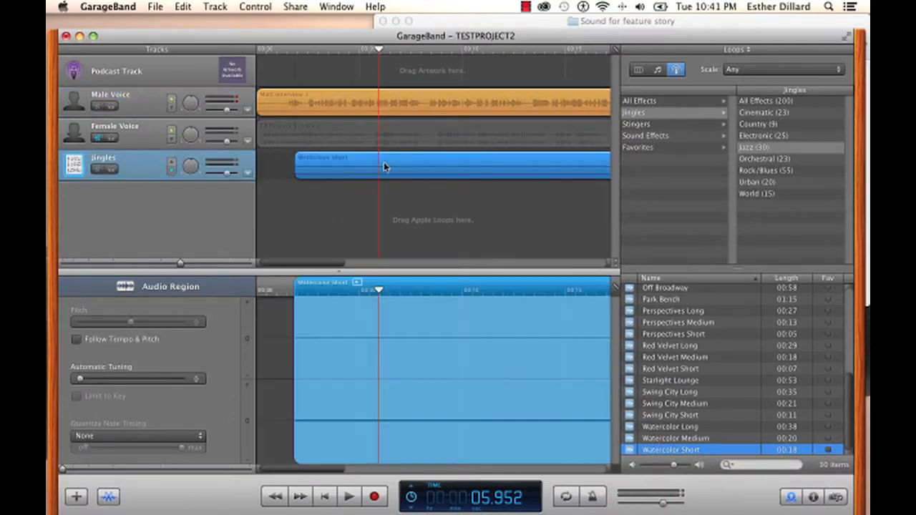
Move the Watercolor Short region to the start of the Jingles track and play the mix from 00:00 for several seconds
{"action": "left_click_drag", "start_coordinate": [381, 166], "coordinate": [358, 163]}
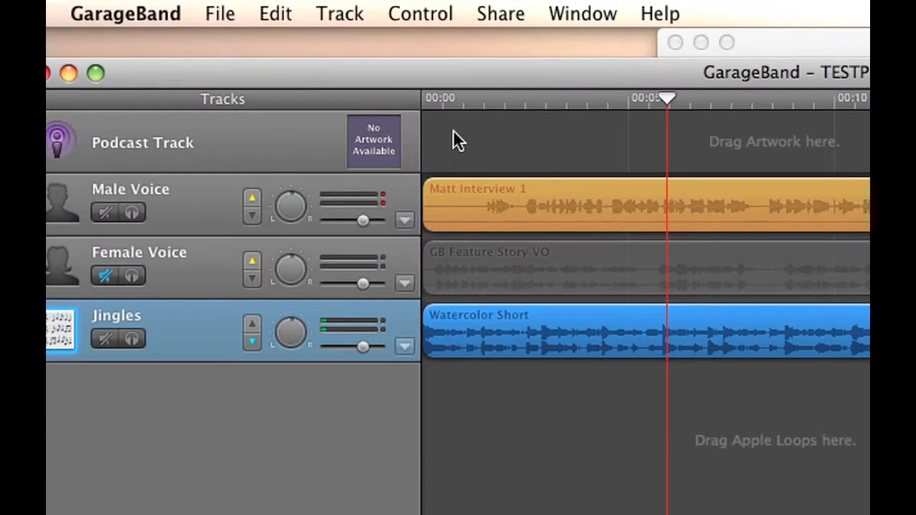
{"action": "left_click", "coordinate": [453, 130]}
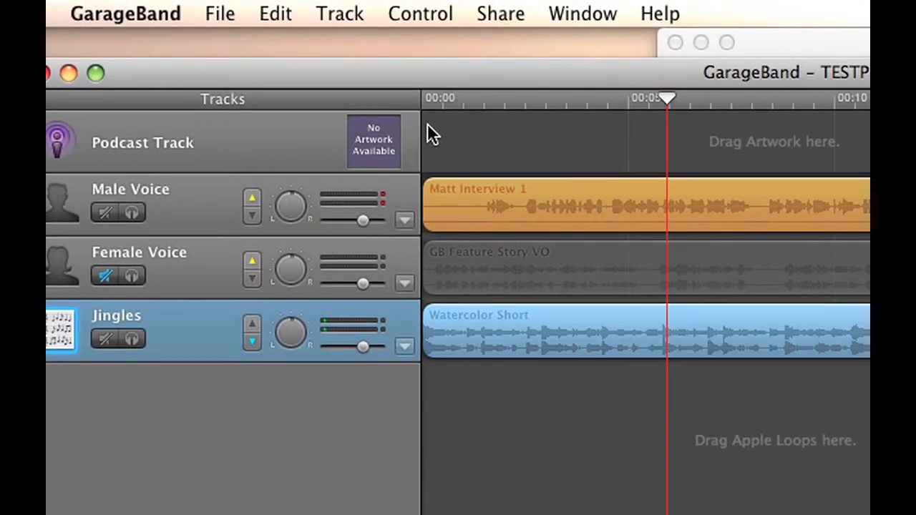
{"action": "left_click", "coordinate": [486, 105]}
{"action": "left_click", "coordinate": [422, 102]}
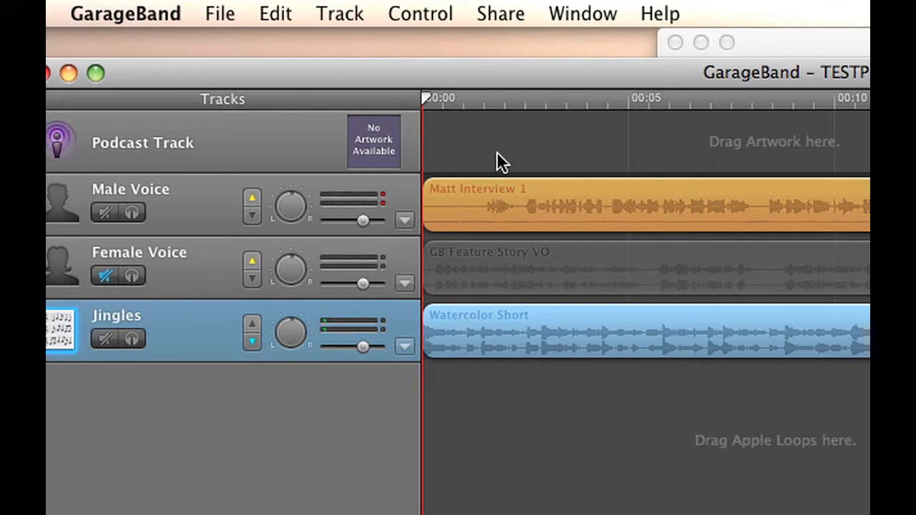
{"action": "key", "text": "space"}
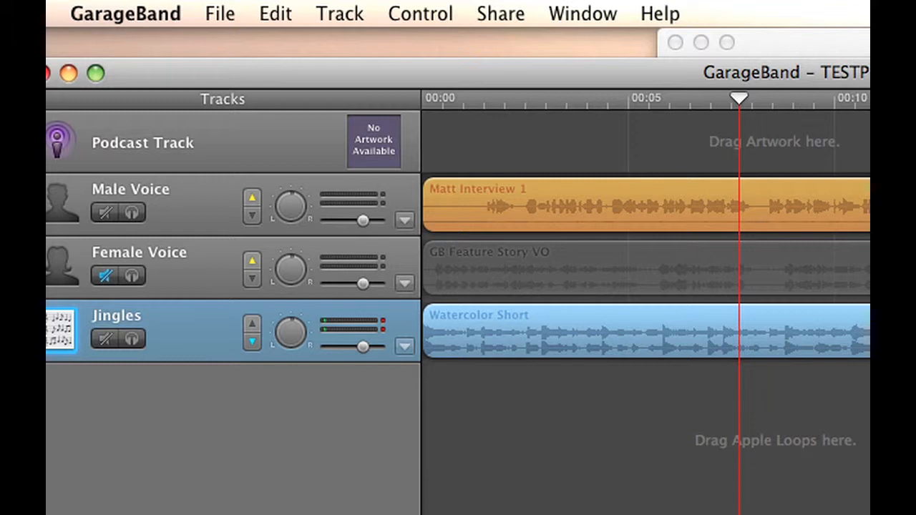
Turn off ducking for the Jingles and voice tracks and unmute the Female Voice track
{"action": "left_click", "coordinate": [252, 342]}
{"action": "left_click", "coordinate": [254, 196]}
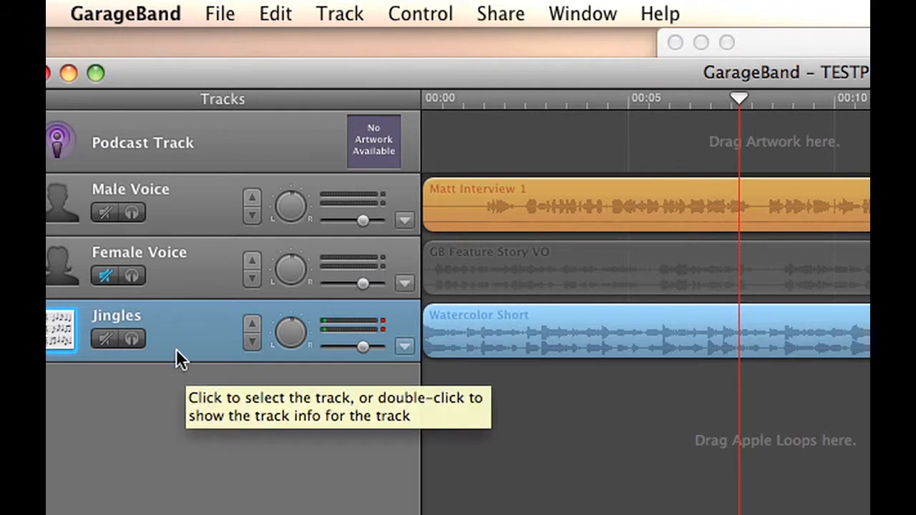
{"action": "left_click", "coordinate": [104, 276]}
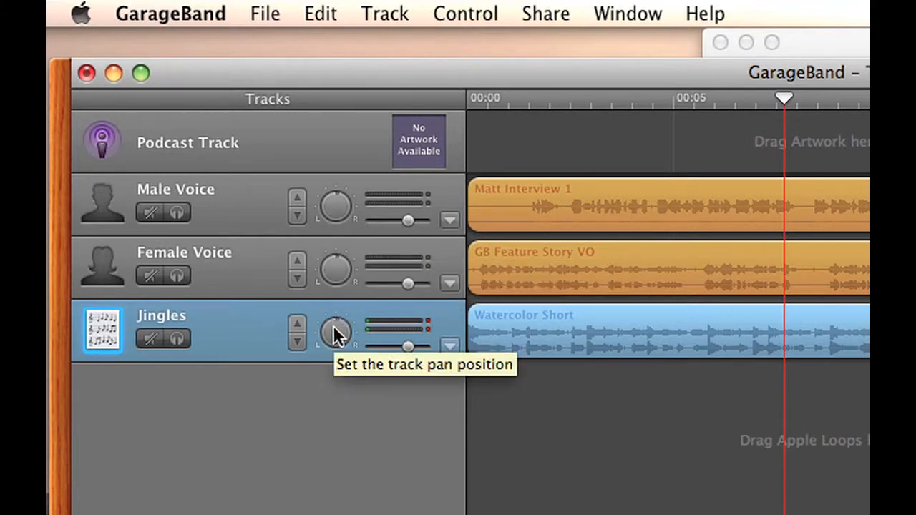
Show the Male Voice volume curve, try volumes of -19.0 dB and 6.0 dB, return to 0.0 dB and hide the curve
{"action": "left_click", "coordinate": [447, 221]}
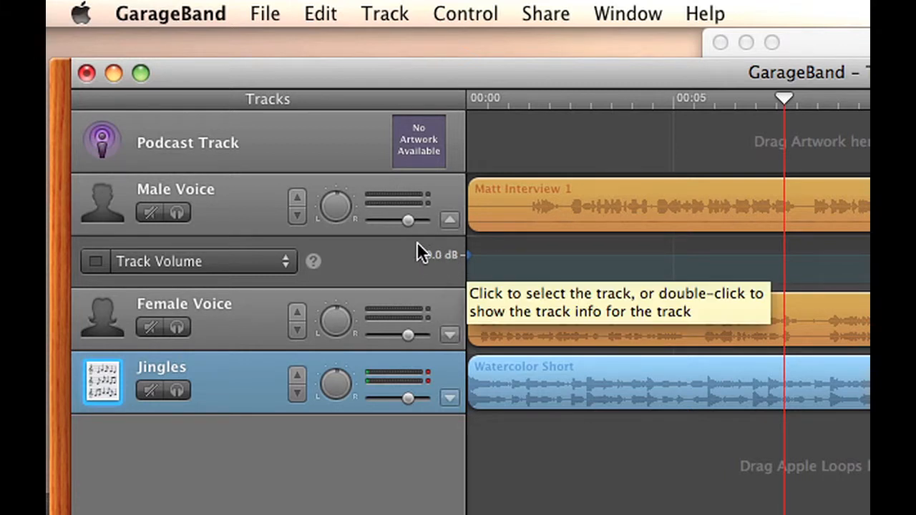
{"action": "left_click", "coordinate": [406, 220]}
{"action": "left_click_drag", "start_coordinate": [406, 219], "coordinate": [383, 219]}
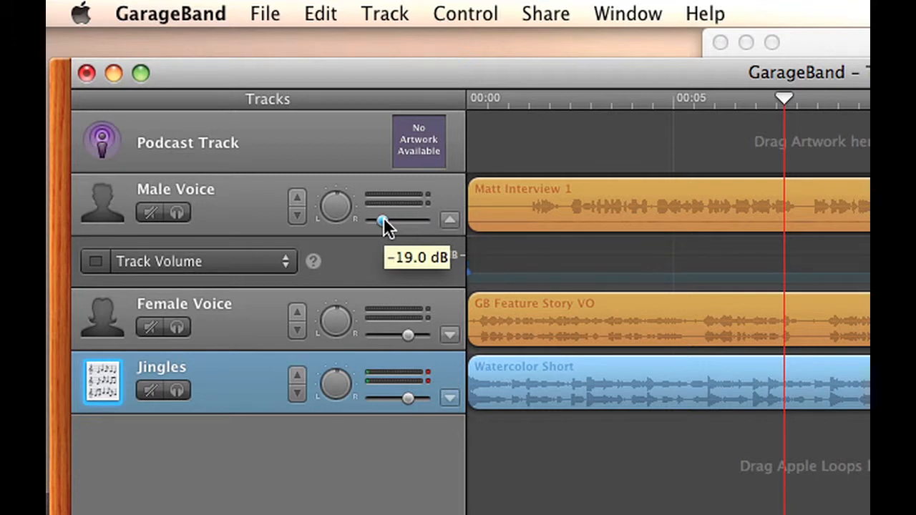
{"action": "left_click_drag", "start_coordinate": [383, 219], "coordinate": [427, 225]}
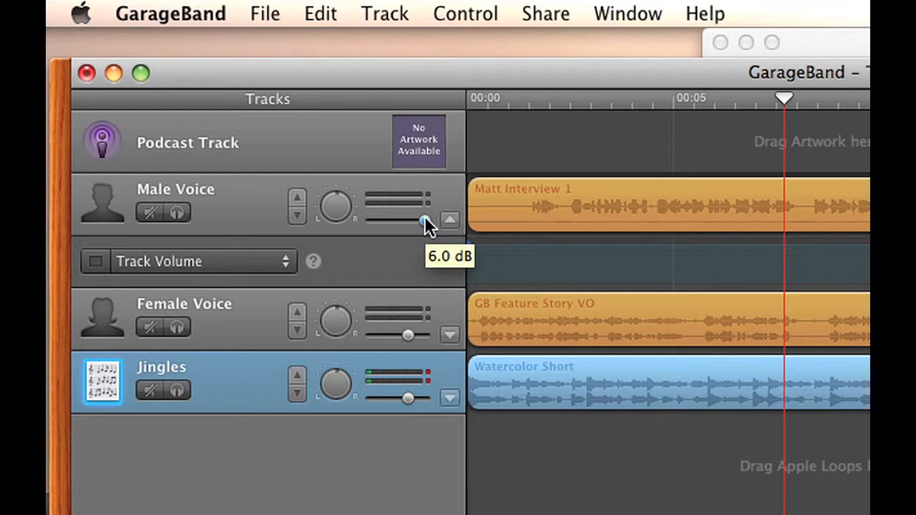
{"action": "left_click_drag", "start_coordinate": [424, 224], "coordinate": [410, 223]}
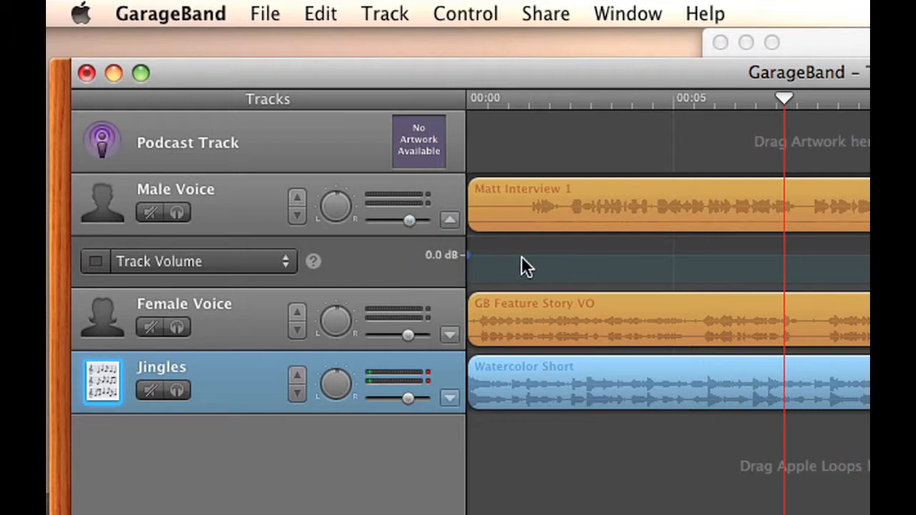
{"action": "left_click", "coordinate": [451, 220]}
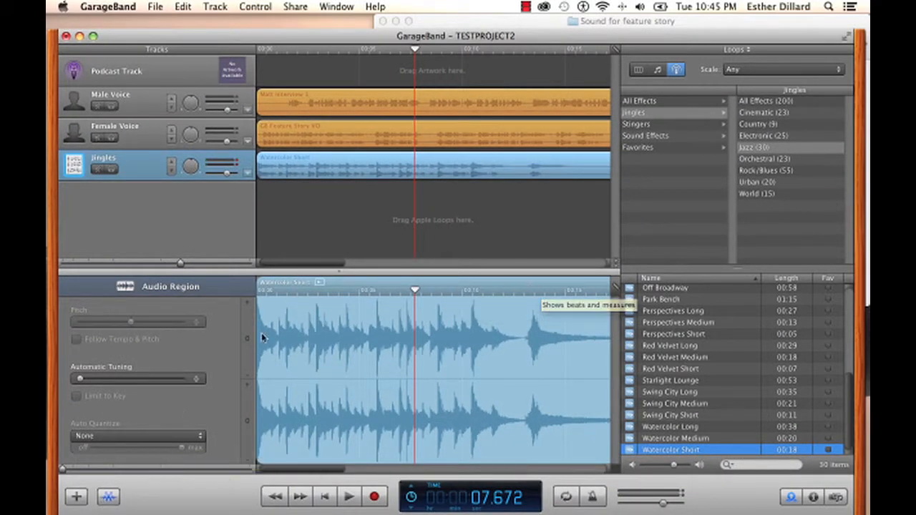
Examine the GB Feature Story VO waveform and the fine detail of the Matt Interview 1 waveform around the playhead
{"action": "left_click", "coordinate": [293, 130]}
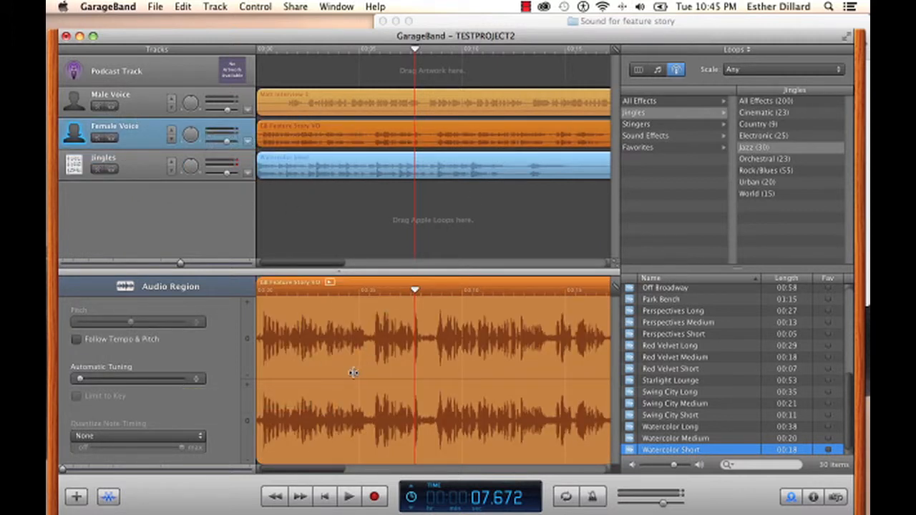
{"action": "left_click", "coordinate": [292, 106]}
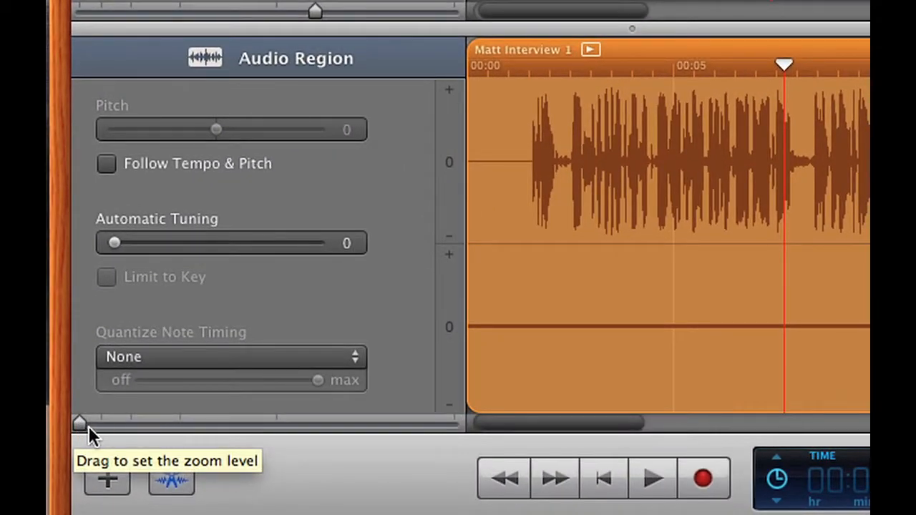
{"action": "left_click_drag", "start_coordinate": [79, 423], "coordinate": [163, 426]}
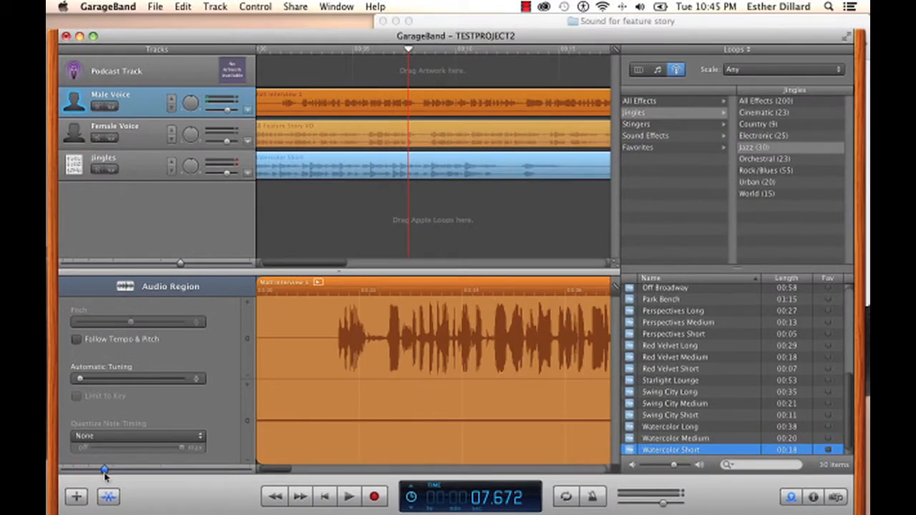
{"action": "left_click_drag", "start_coordinate": [104, 474], "coordinate": [120, 473]}
{"action": "scroll", "coordinate": [417, 369], "scroll_direction": "right", "scroll_amount": 1}
{"action": "scroll", "coordinate": [407, 369], "scroll_direction": "right", "scroll_amount": 5}
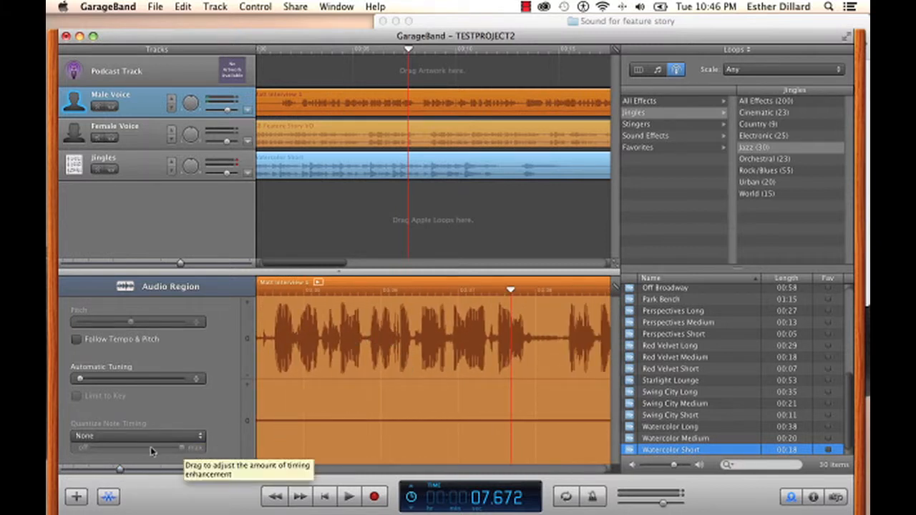
{"action": "left_click_drag", "start_coordinate": [119, 469], "coordinate": [178, 470]}
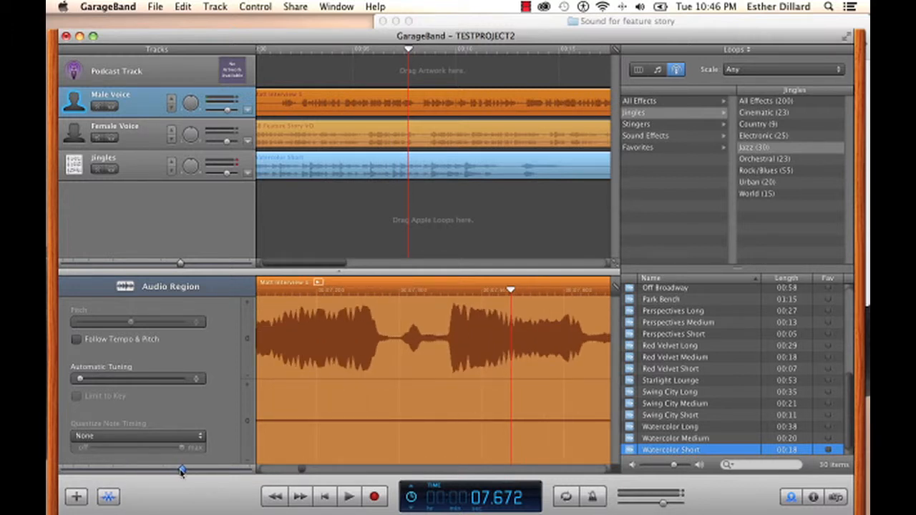
{"action": "left_click_drag", "start_coordinate": [189, 472], "coordinate": [190, 470]}
{"action": "left_click", "coordinate": [190, 470]}
{"action": "left_click_drag", "start_coordinate": [190, 469], "coordinate": [162, 472]}
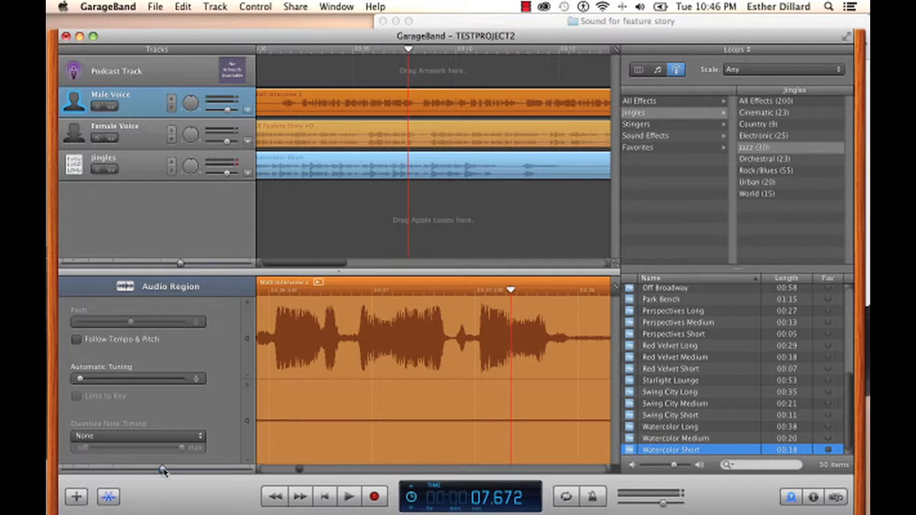
Hide the audio editor, show it again, and view a slightly wider stretch of the Matt Interview 1 waveform
{"action": "left_click", "coordinate": [108, 497]}
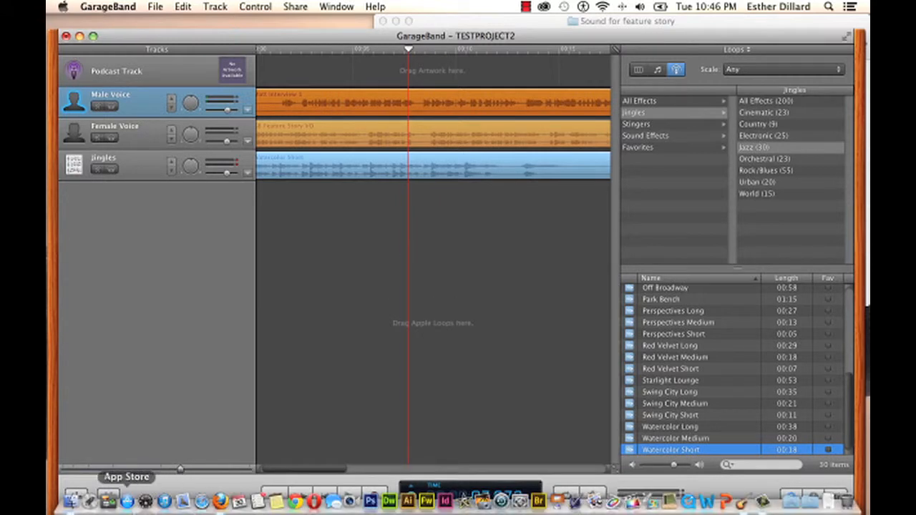
{"action": "left_click", "coordinate": [108, 497]}
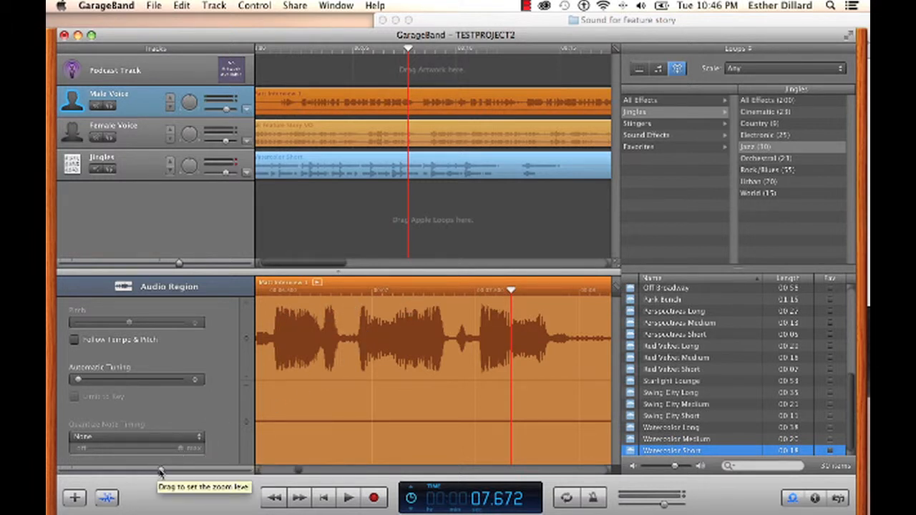
{"action": "left_click_drag", "start_coordinate": [157, 472], "coordinate": [139, 471]}
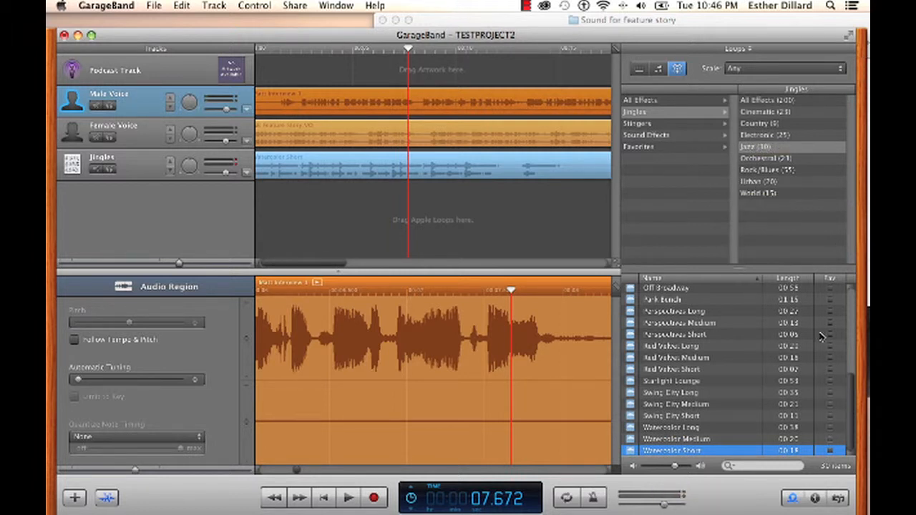
Hide the loop browser to widen the timeline, and bring the browser back
{"action": "scroll", "coordinate": [821, 336], "scroll_direction": "up", "scroll_amount": 5}
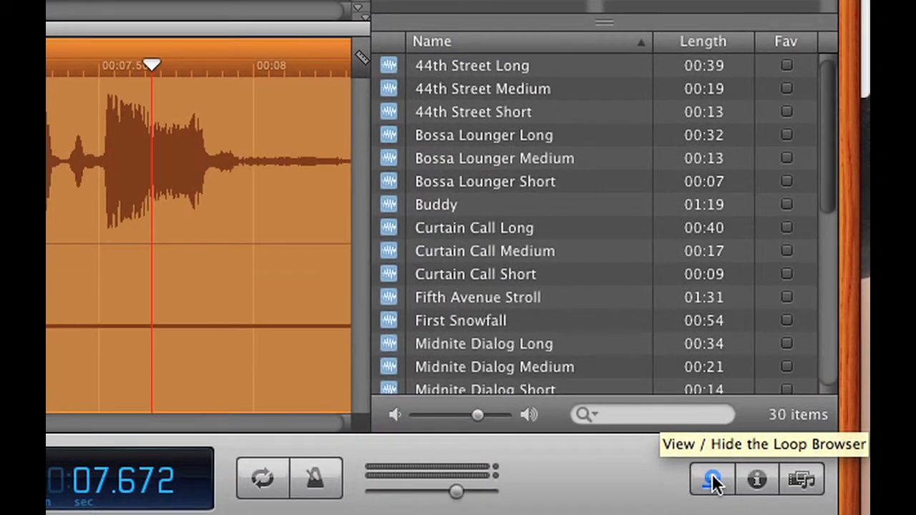
{"action": "left_click", "coordinate": [713, 480]}
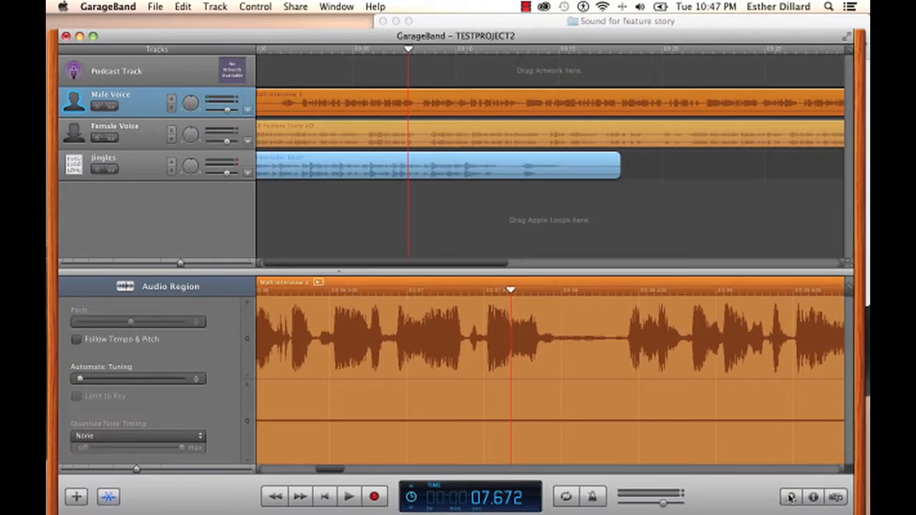
{"action": "left_click", "coordinate": [721, 481]}
{"action": "left_click", "coordinate": [790, 497]}
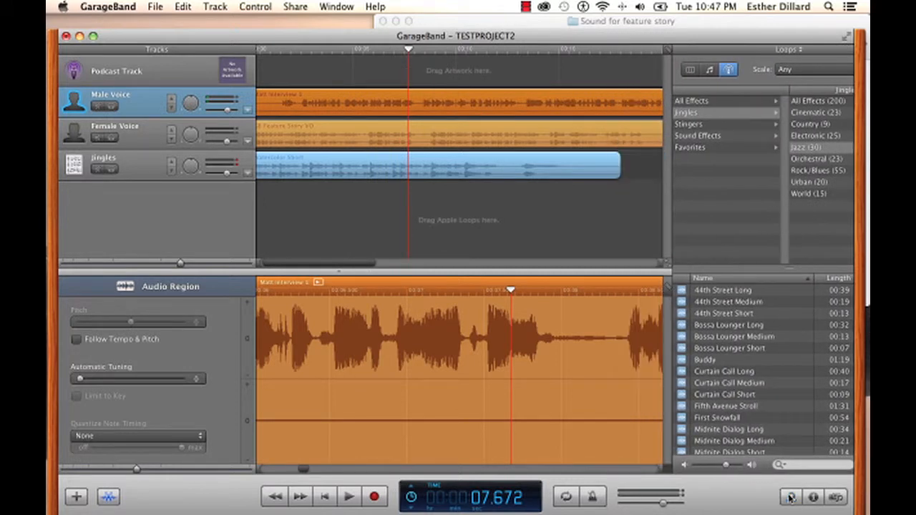
{"action": "left_click", "coordinate": [790, 497]}
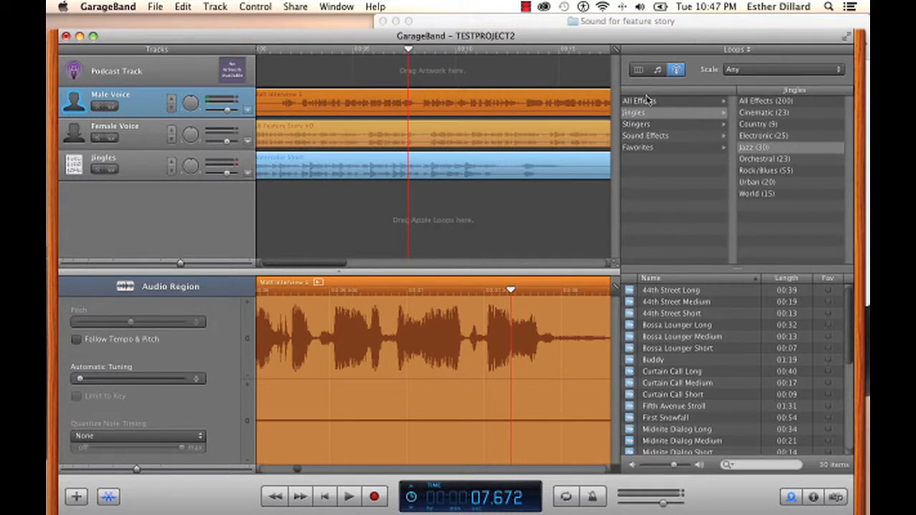
Browse the loop library's All Effects, Stingers, Jingles and Sound Effects categories, including the Ambience, Transportation and Textures sounds
{"action": "left_click", "coordinate": [646, 101]}
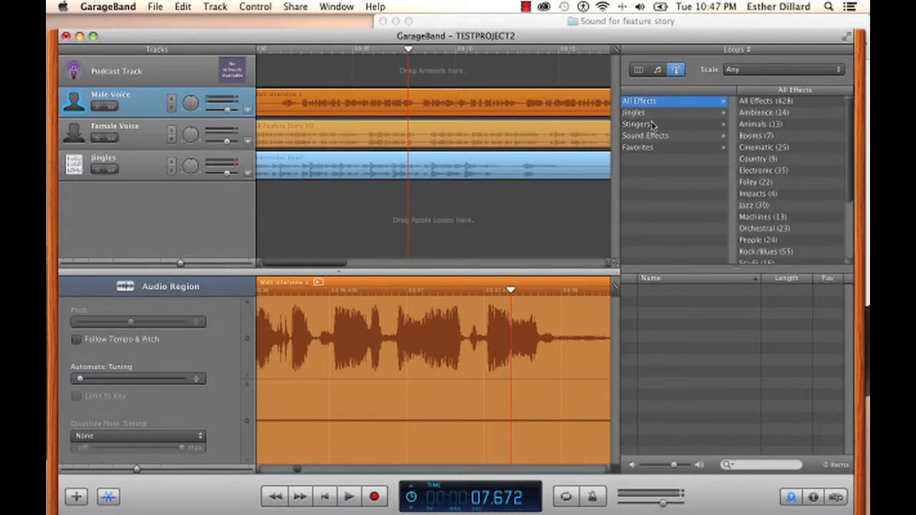
{"action": "left_click", "coordinate": [649, 125]}
{"action": "left_click", "coordinate": [661, 114]}
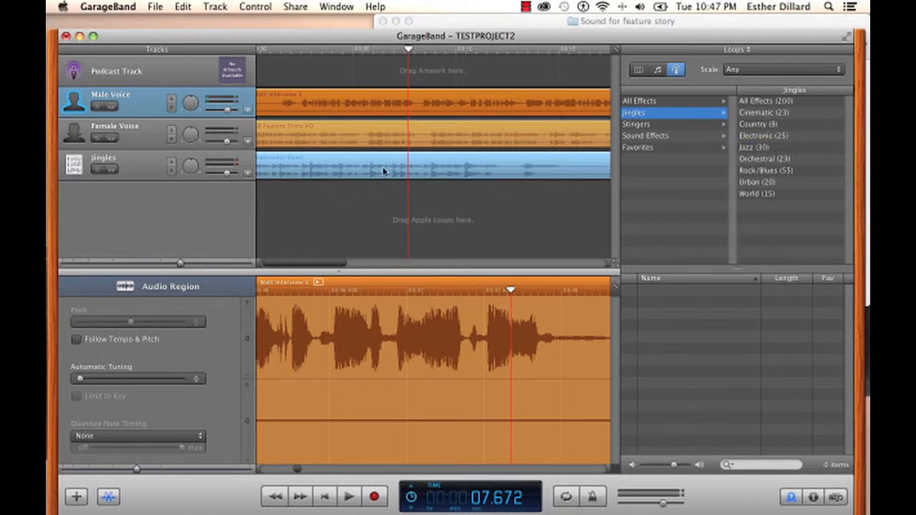
{"action": "left_click", "coordinate": [679, 136]}
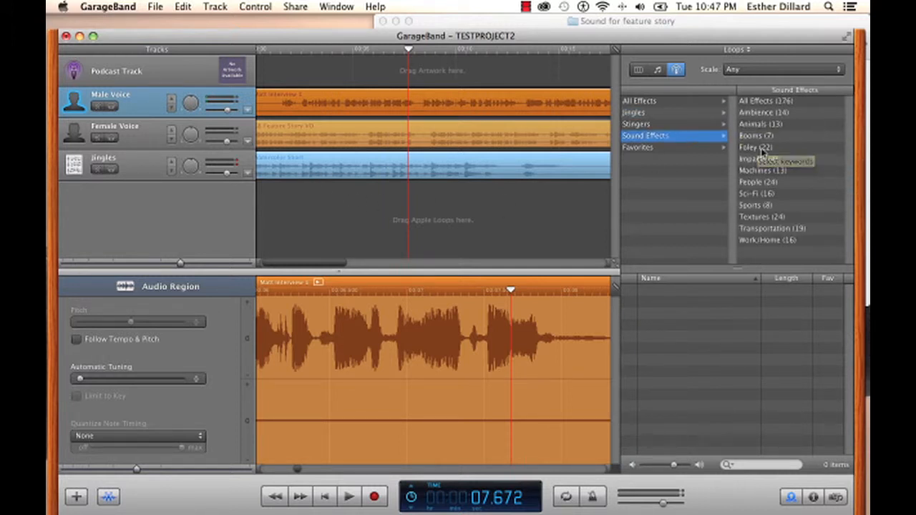
{"action": "left_click", "coordinate": [763, 136]}
{"action": "left_click", "coordinate": [761, 124]}
{"action": "left_click", "coordinate": [753, 112]}
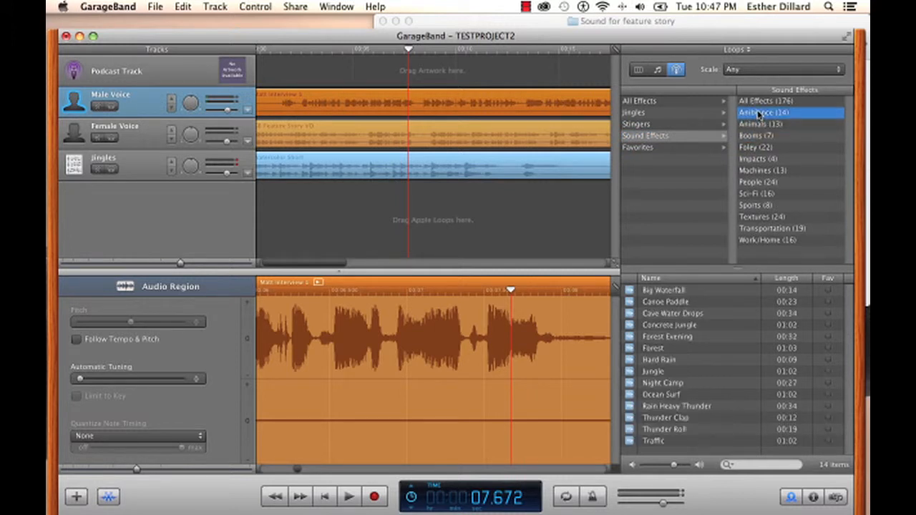
{"action": "left_click", "coordinate": [758, 228]}
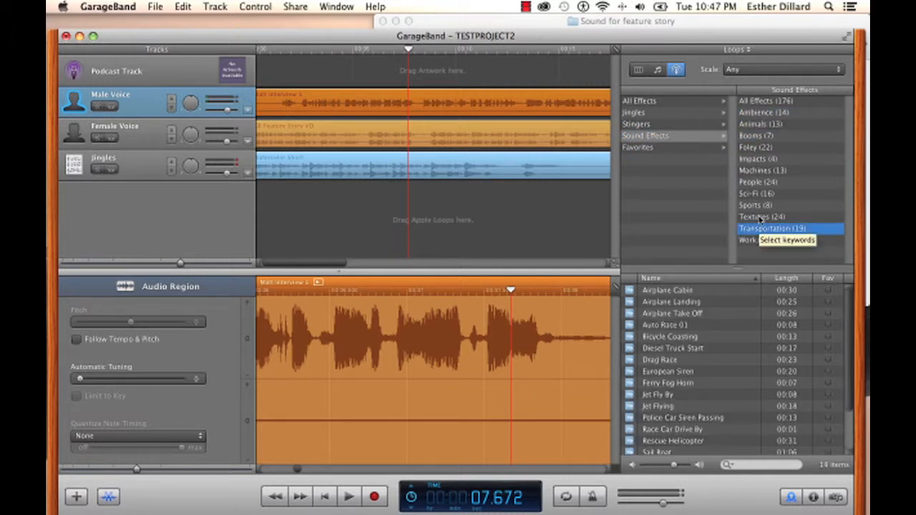
{"action": "left_click", "coordinate": [760, 218]}
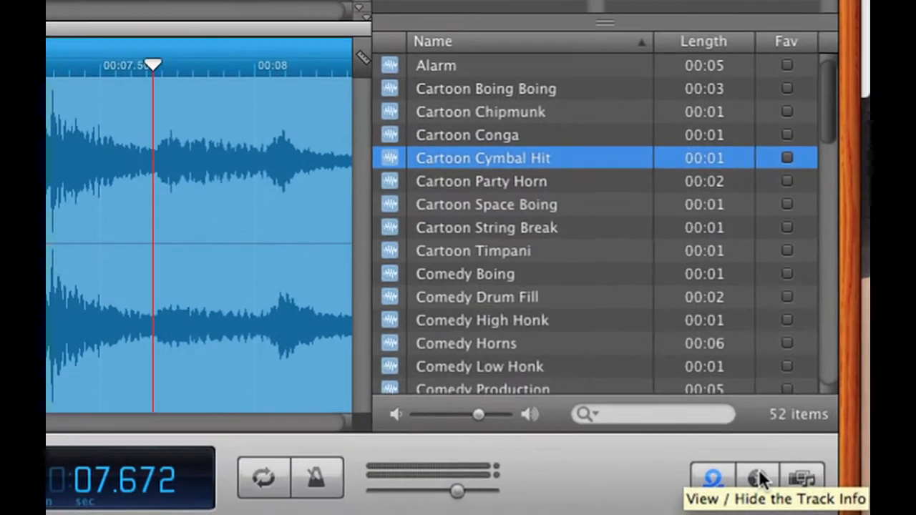
Show the Jingles track info, look through the Band Instruments, Bass and Podcasting presets, and view the Male Voice track's info
{"action": "left_click", "coordinate": [814, 496]}
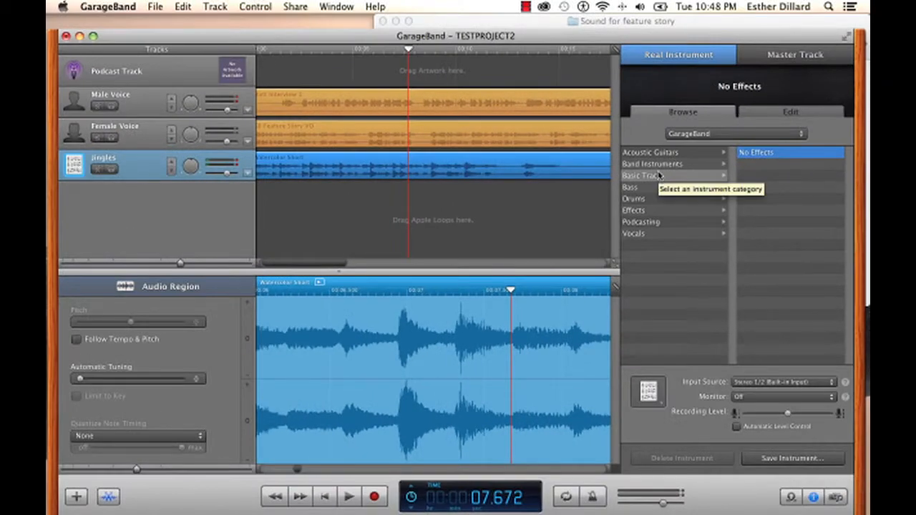
{"action": "left_click", "coordinate": [656, 167]}
{"action": "left_click", "coordinate": [662, 184]}
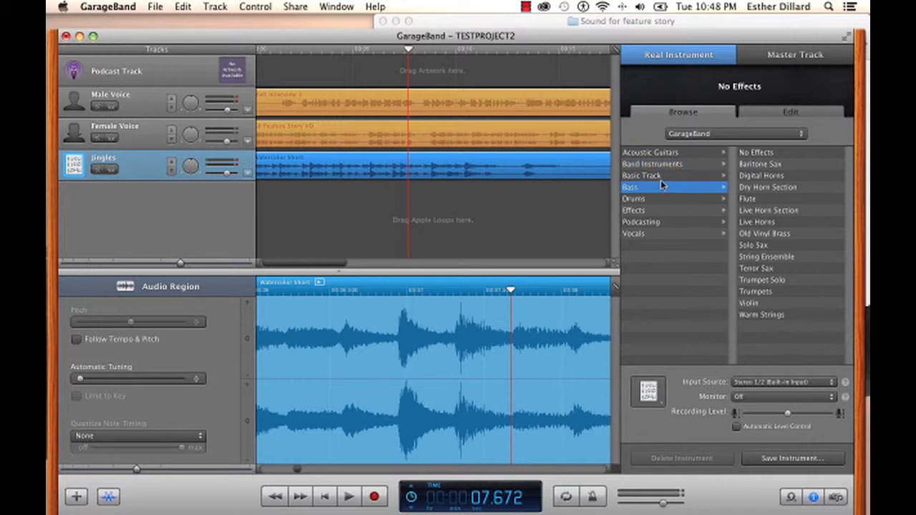
{"action": "left_click", "coordinate": [670, 222]}
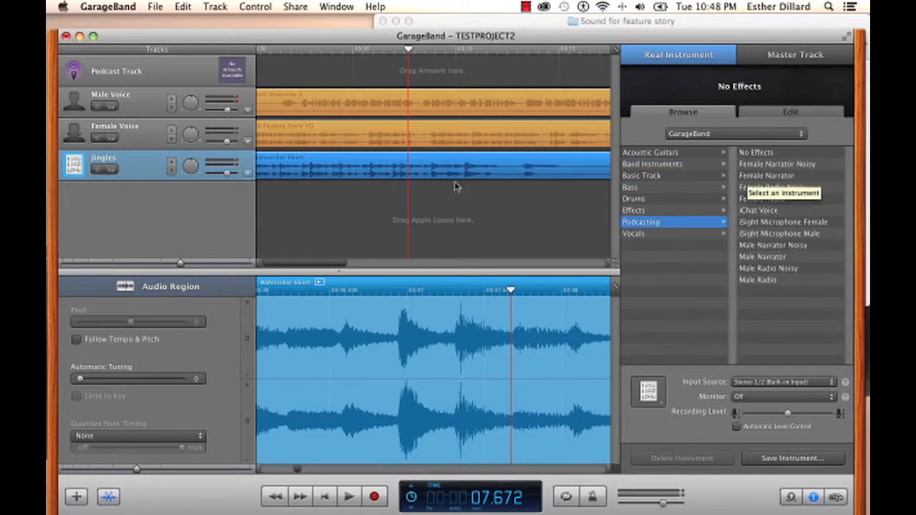
{"action": "left_click", "coordinate": [120, 100]}
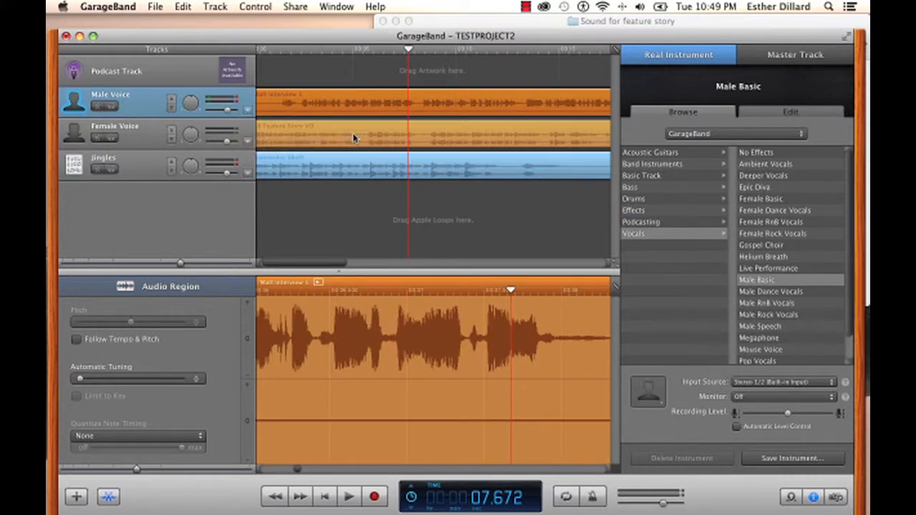
Mute the Female Voice track
{"action": "left_click", "coordinate": [97, 138]}
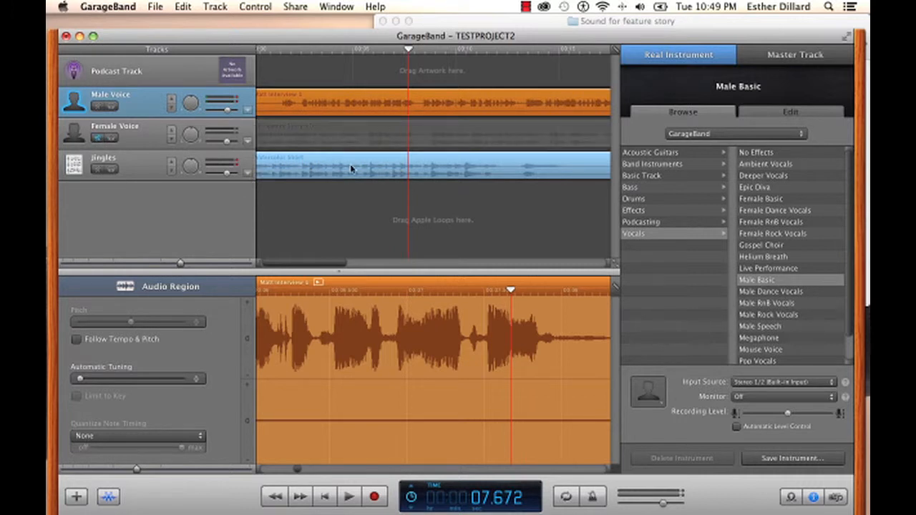
Mute the Jingles track and play the Male Voice track on its own, stopping after a few seconds
{"action": "left_click", "coordinate": [98, 169]}
{"action": "left_click", "coordinate": [348, 495]}
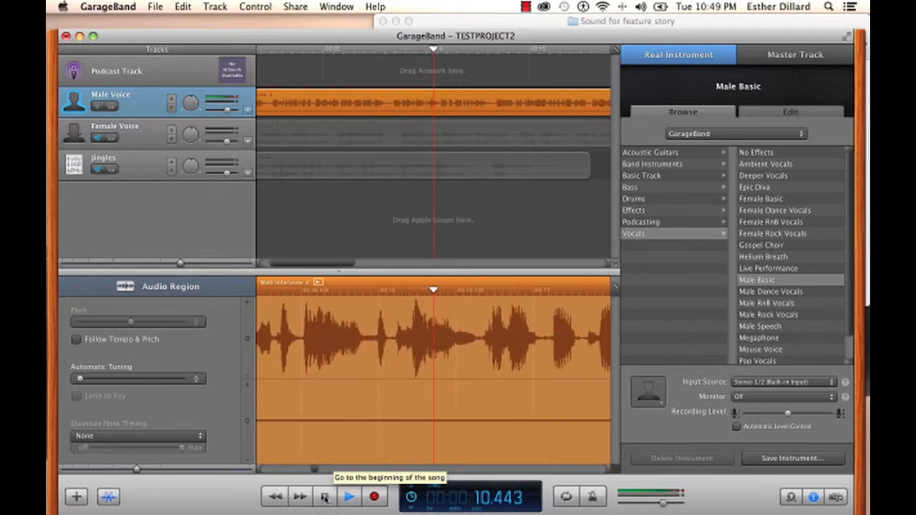
{"action": "key", "text": "space"}
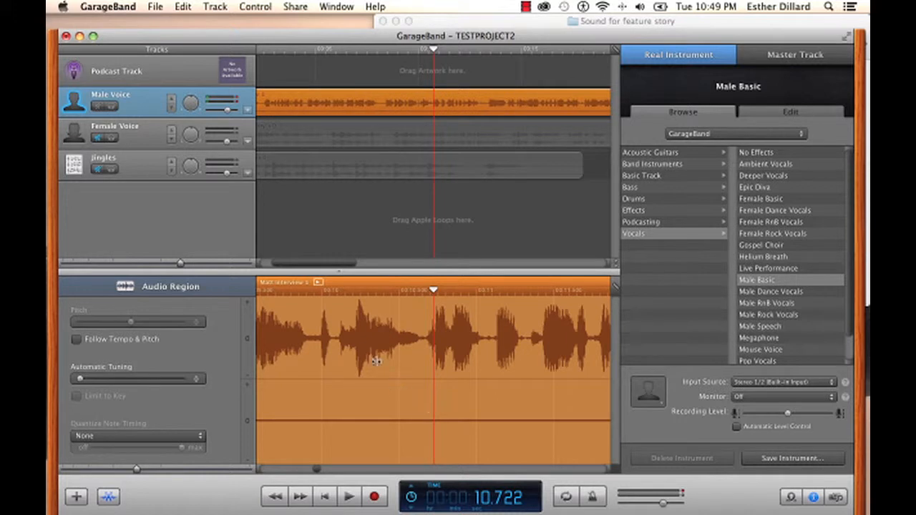
Return the playhead to about 1.56 seconds and apply the Podcasting preset Male Narrator to the Male Voice track
{"action": "scroll", "coordinate": [317, 139], "scroll_direction": "left", "scroll_amount": 2}
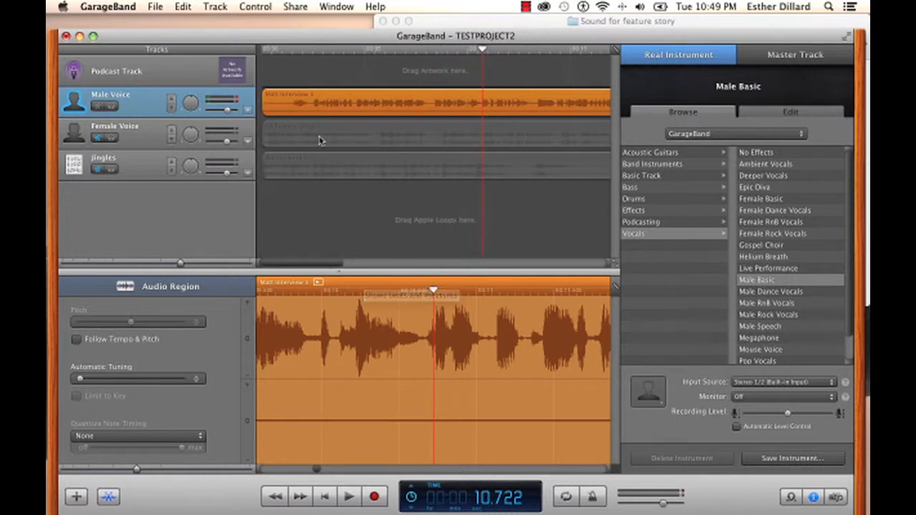
{"action": "left_click", "coordinate": [283, 50]}
{"action": "left_click_drag", "start_coordinate": [282, 50], "coordinate": [289, 50]}
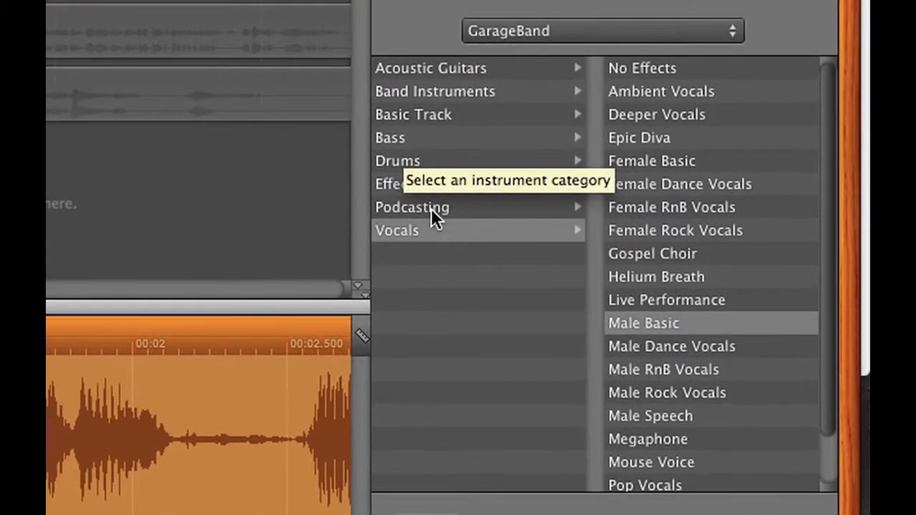
{"action": "left_click", "coordinate": [455, 209]}
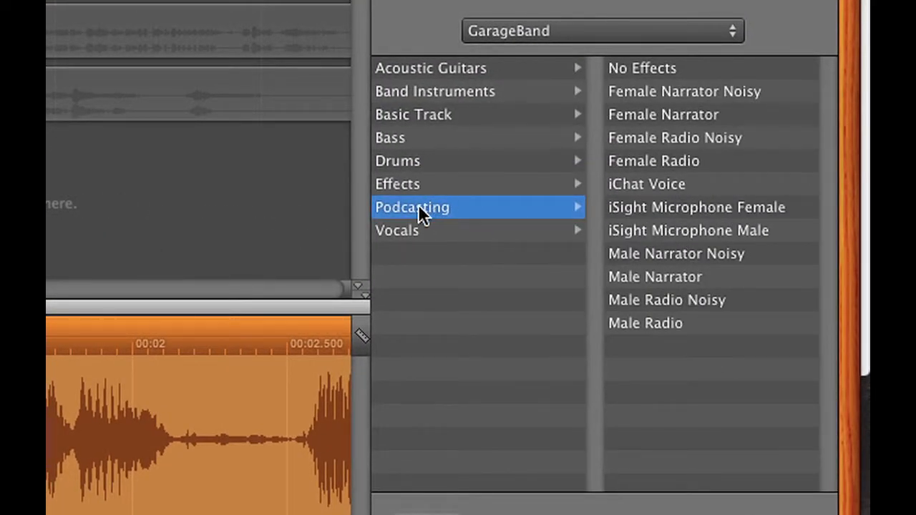
{"action": "left_click", "coordinate": [666, 278]}
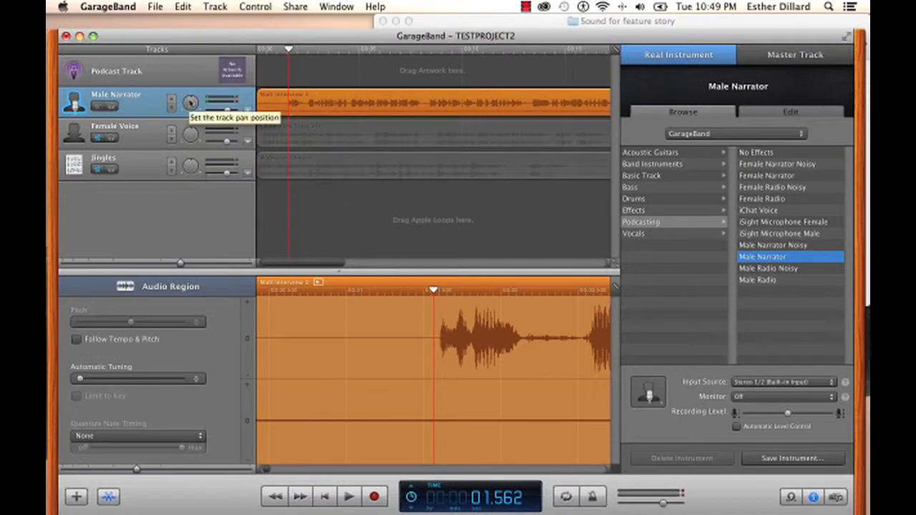
{"action": "left_click", "coordinate": [131, 104]}
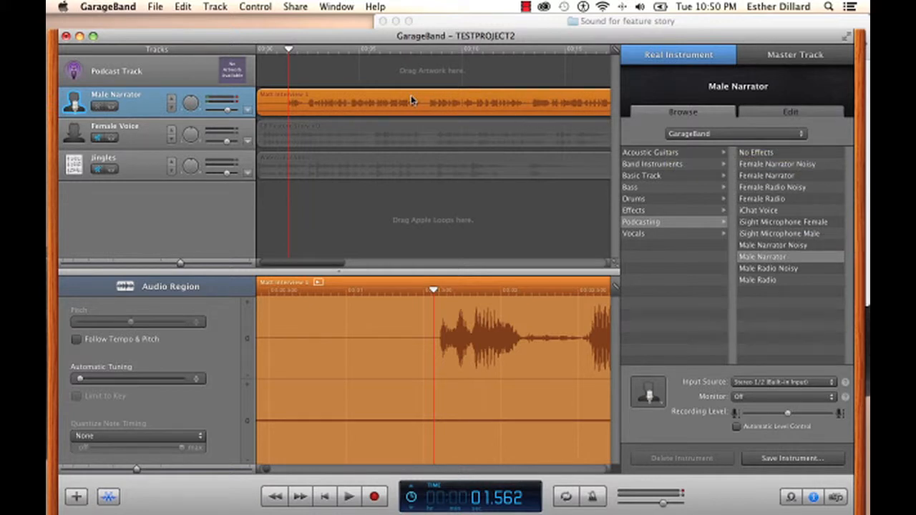
{"action": "left_click", "coordinate": [780, 259]}
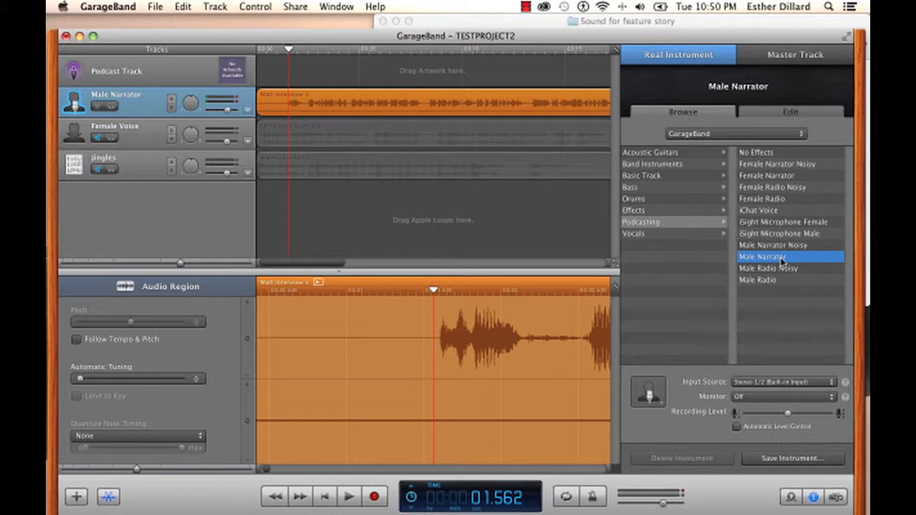
Play the interview with the Male Narrator preset, stop playback, and return the playhead to the beginning of the project
{"action": "left_click", "coordinate": [350, 497]}
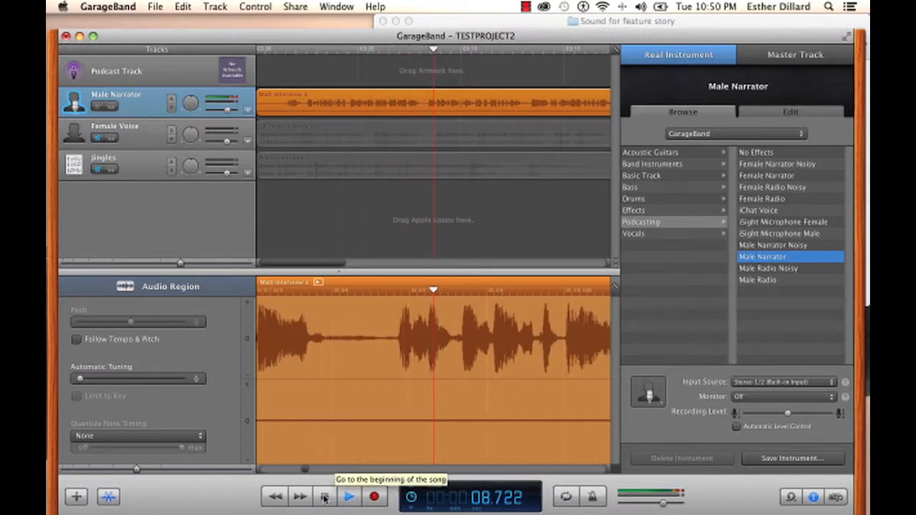
{"action": "key", "text": "space"}
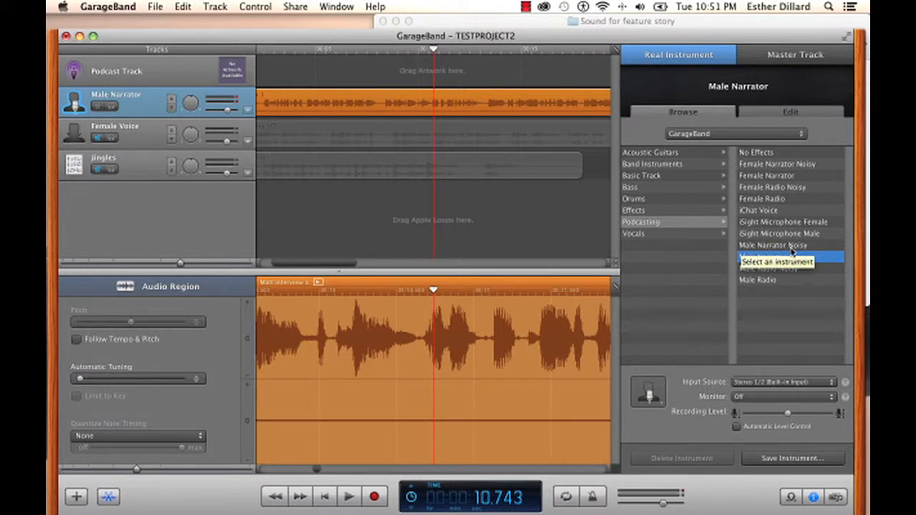
{"action": "left_click", "coordinate": [136, 99]}
{"action": "key", "text": "Home"}
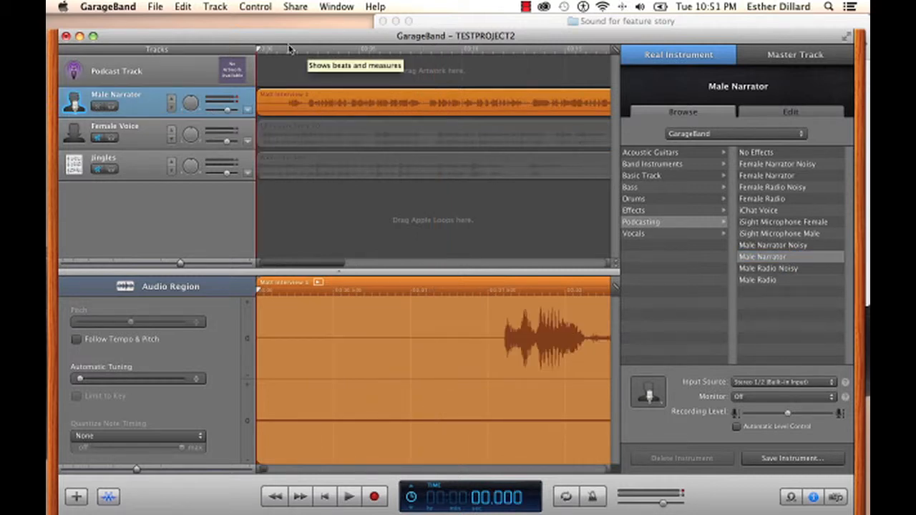
Open the media browser, look through the iTunes audio list and the iPhoto pictures, and return to the audio sources
{"action": "left_click", "coordinate": [835, 496]}
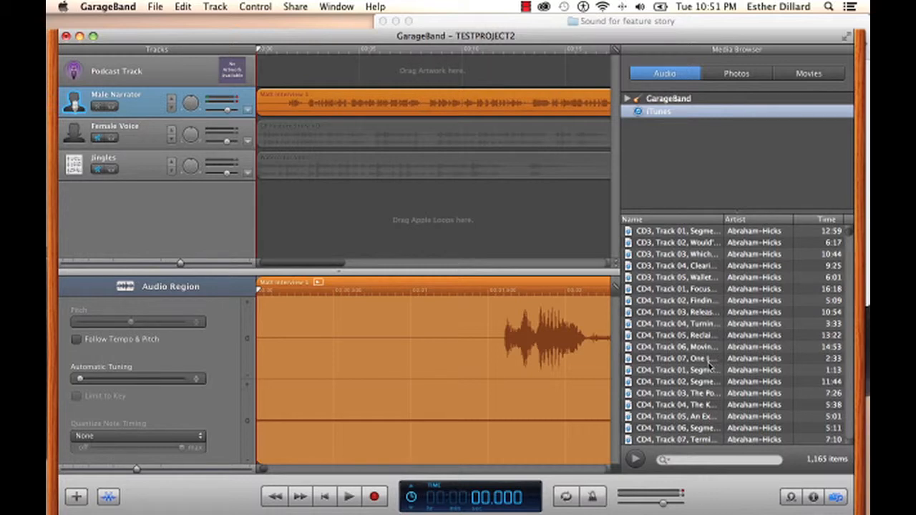
{"action": "scroll", "coordinate": [709, 366], "scroll_direction": "down", "scroll_amount": 20}
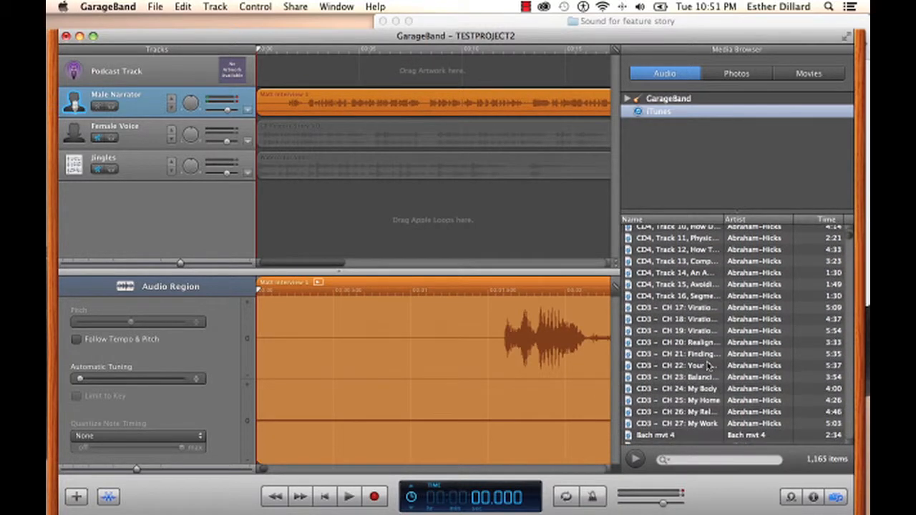
{"action": "scroll", "coordinate": [707, 366], "scroll_direction": "down", "scroll_amount": 5}
{"action": "scroll", "coordinate": [707, 366], "scroll_direction": "down", "scroll_amount": 10}
{"action": "scroll", "coordinate": [707, 366], "scroll_direction": "up", "scroll_amount": 3}
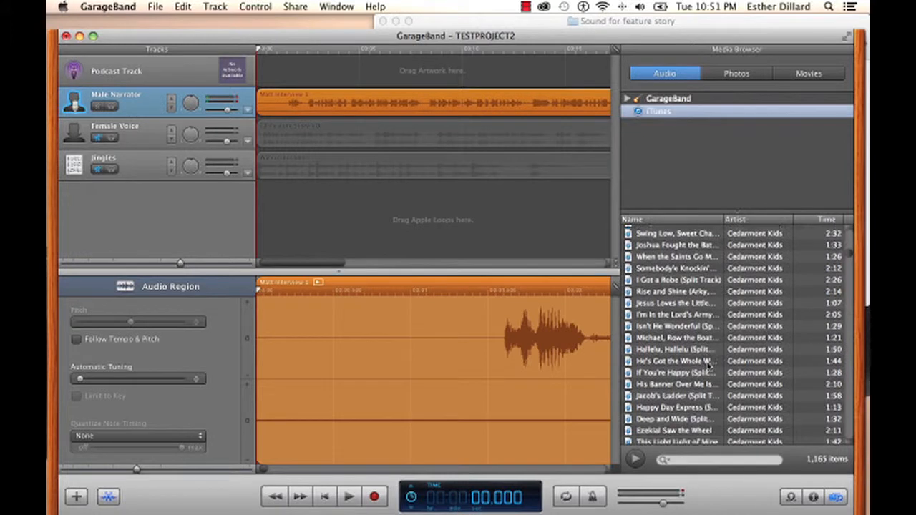
{"action": "left_click", "coordinate": [737, 73]}
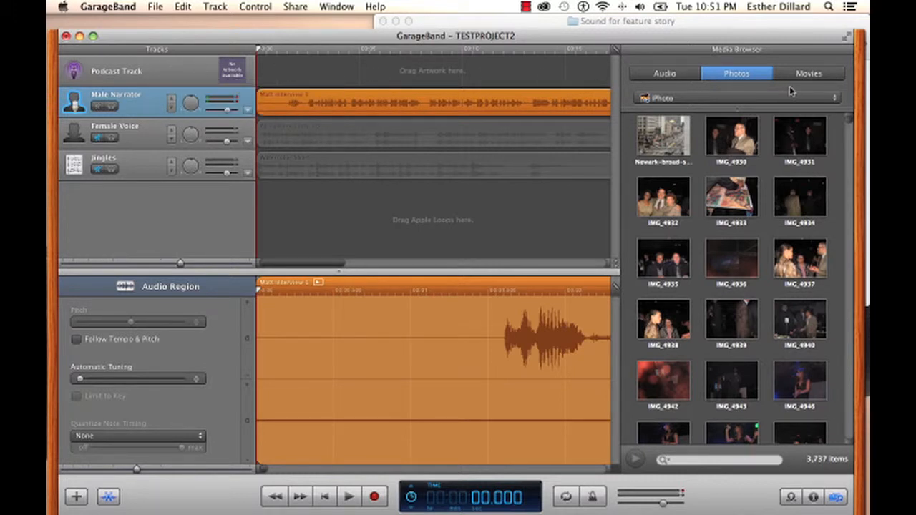
{"action": "left_click", "coordinate": [631, 73]}
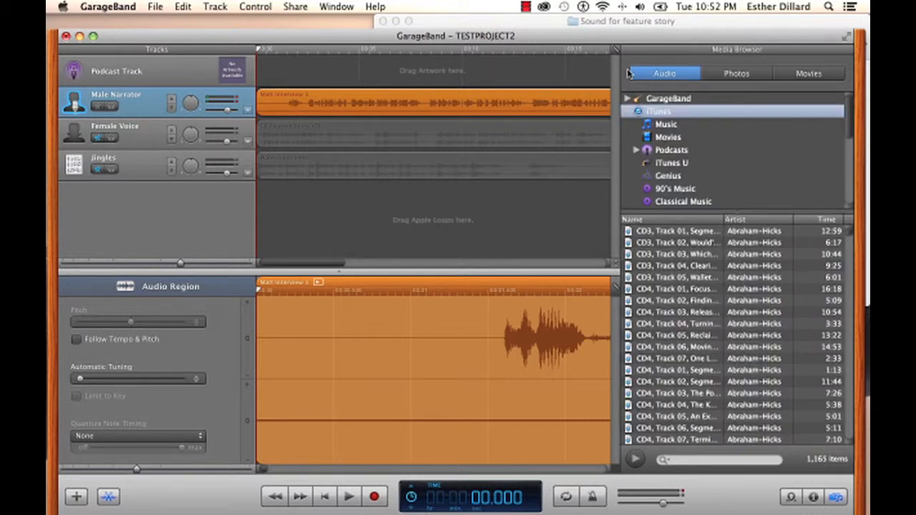